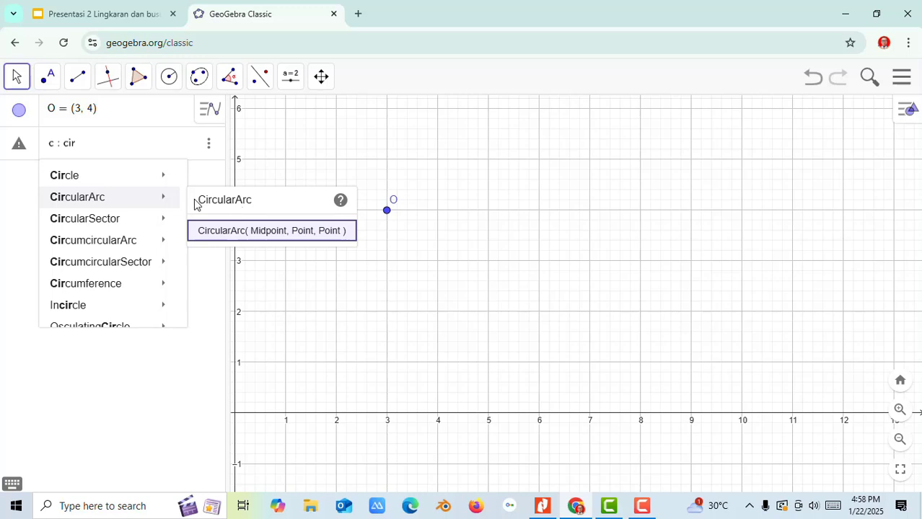
Step: Create a circle centred on point O with radius 2 using the Circle(Point, Radius Number) command
click(226, 211)
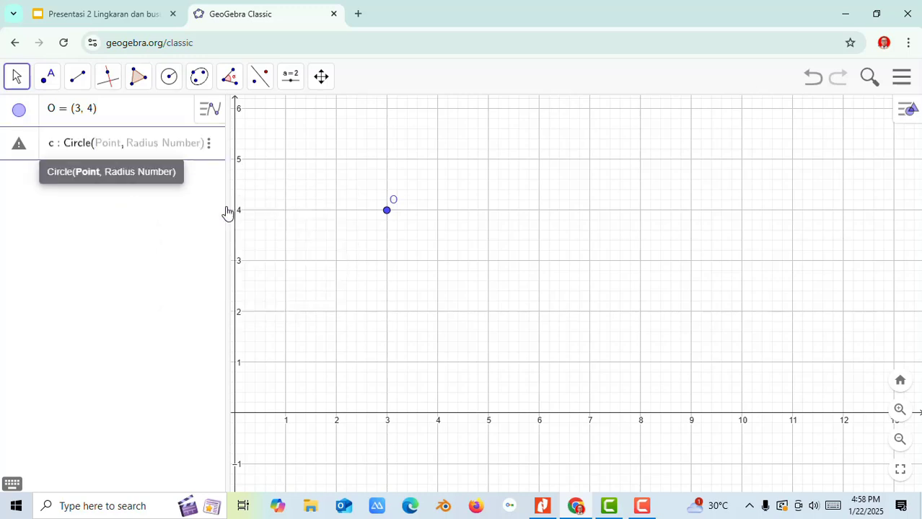
text(O)
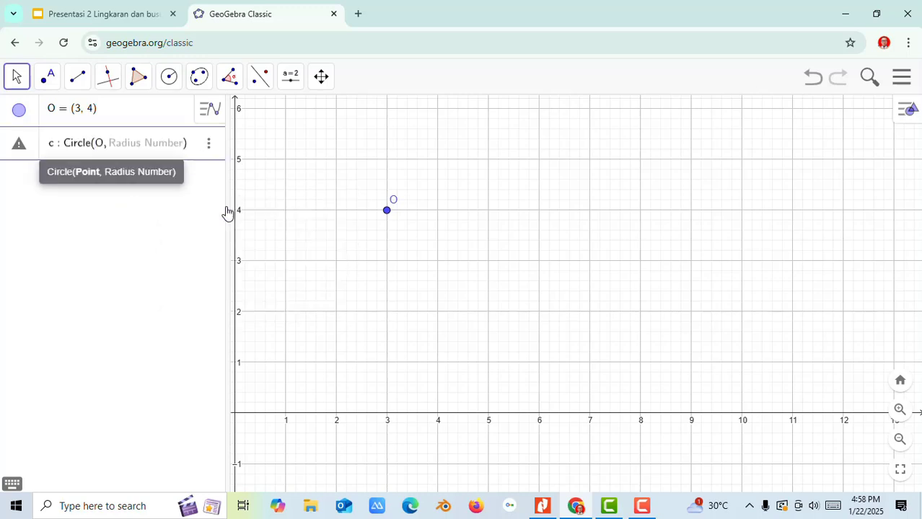
text(, )
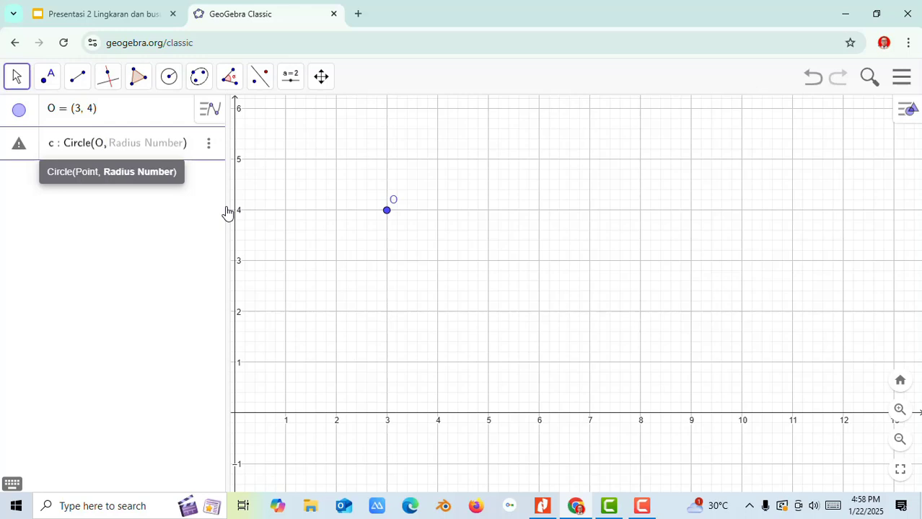
text(2)
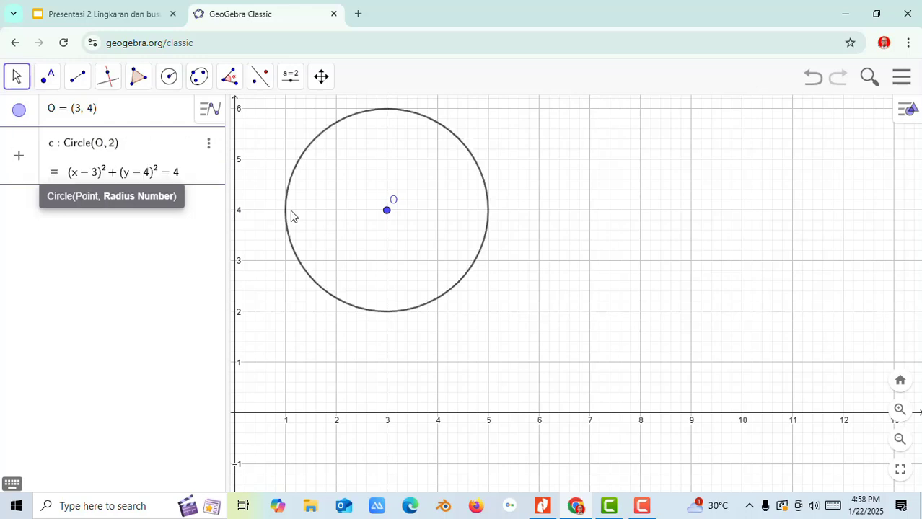
key(Return)
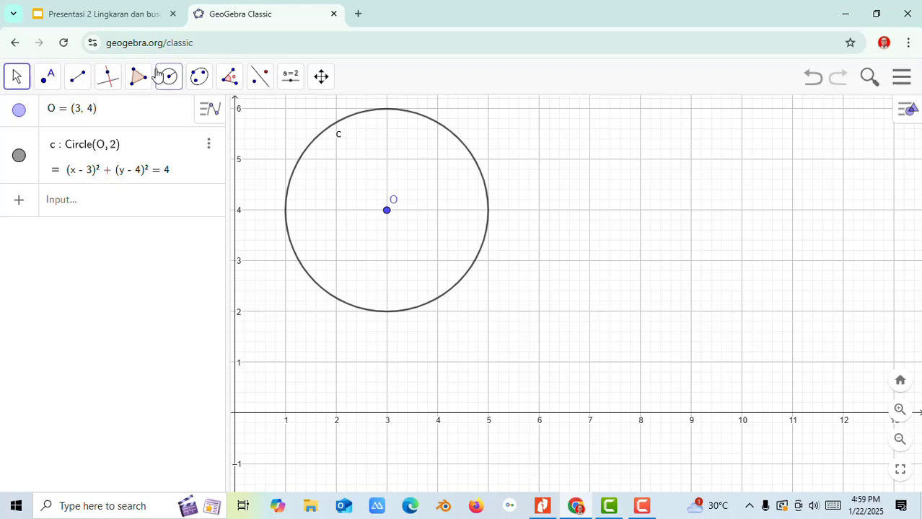
Step: Consult the Tugas 2 slide in Google Slides and place four points on the circle at about (1.27, 5.01), (1.97, 2.29), (4.98, 4.25) and (4.71, 2.97)
click(125, 14)
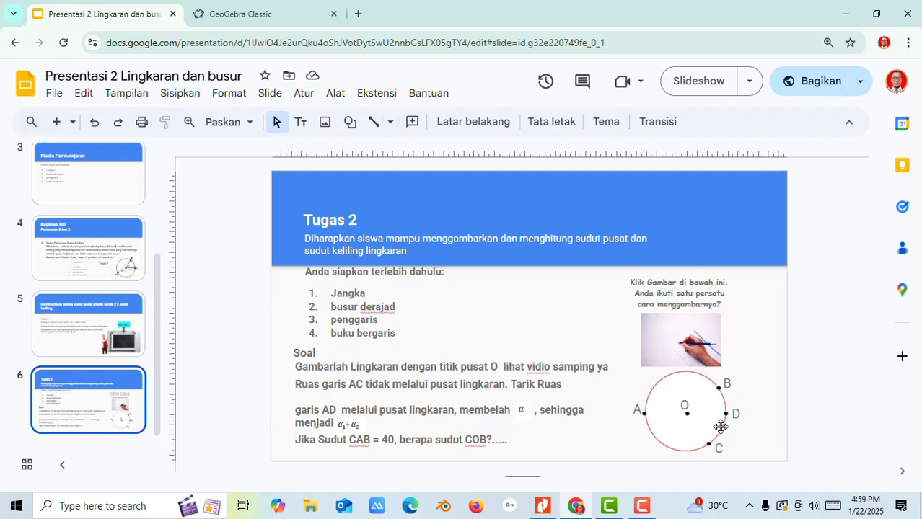
click(274, 21)
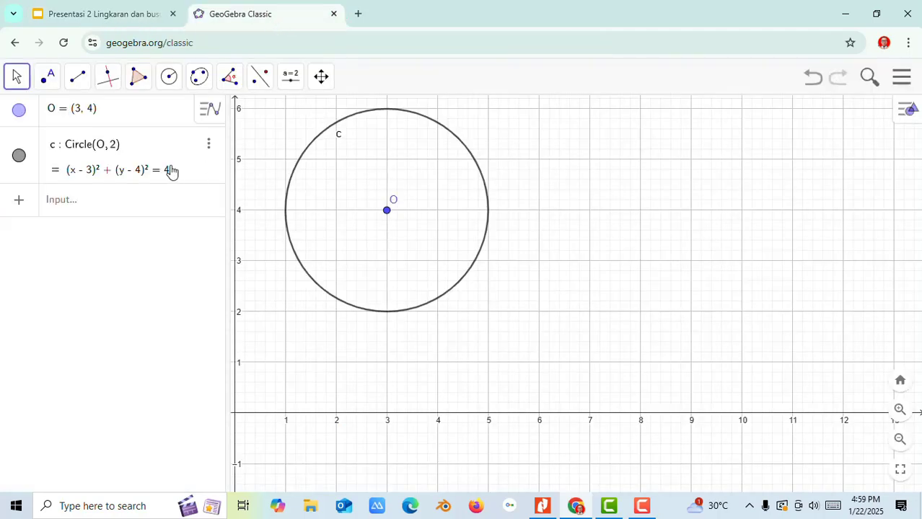
click(54, 85)
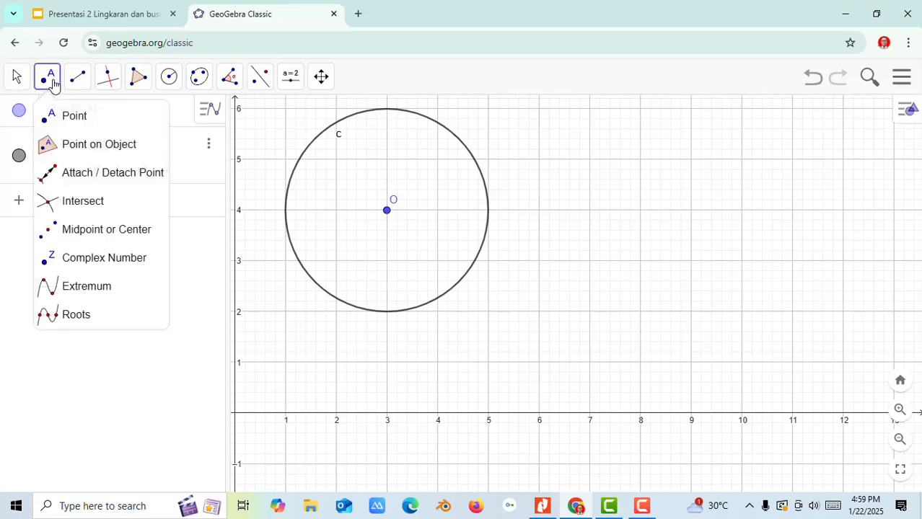
click(61, 115)
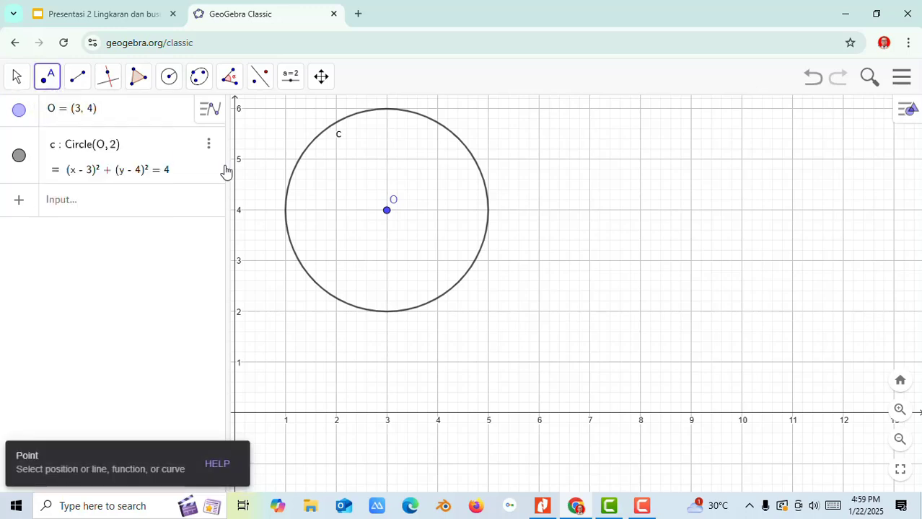
click(300, 160)
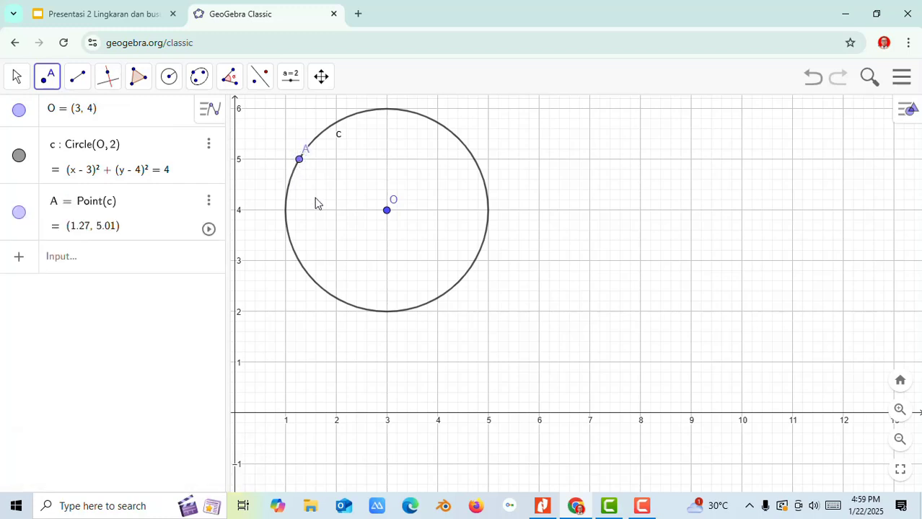
click(335, 299)
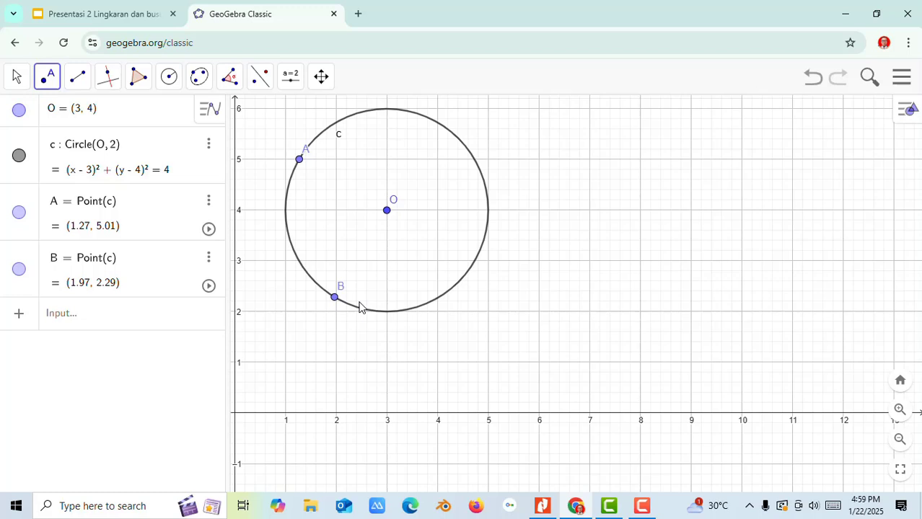
click(489, 200)
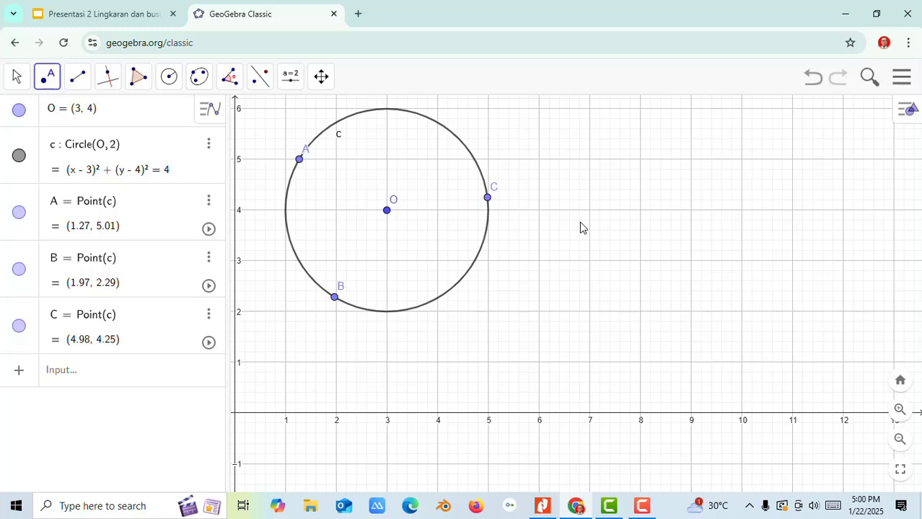
click(472, 264)
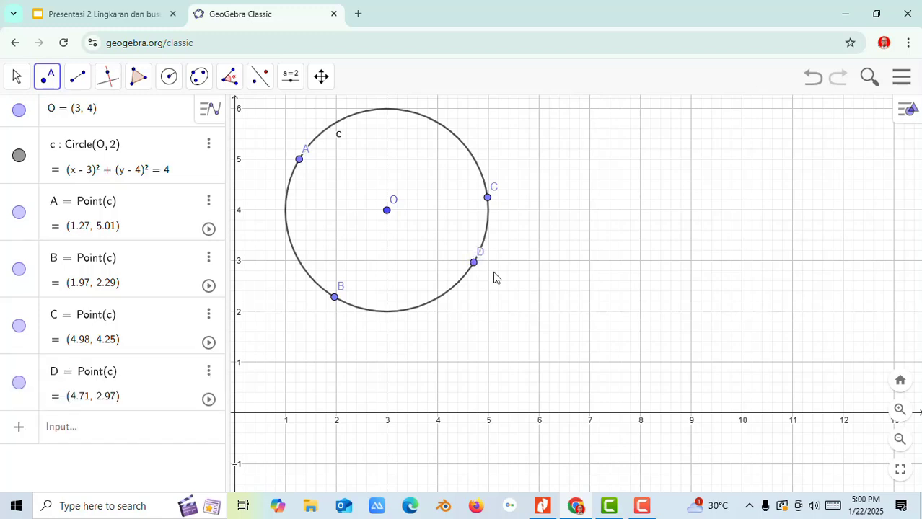
Step: Draw segment AC across the circle, checking the Tugas 2 slide in Google Slides for the required chord
click(149, 16)
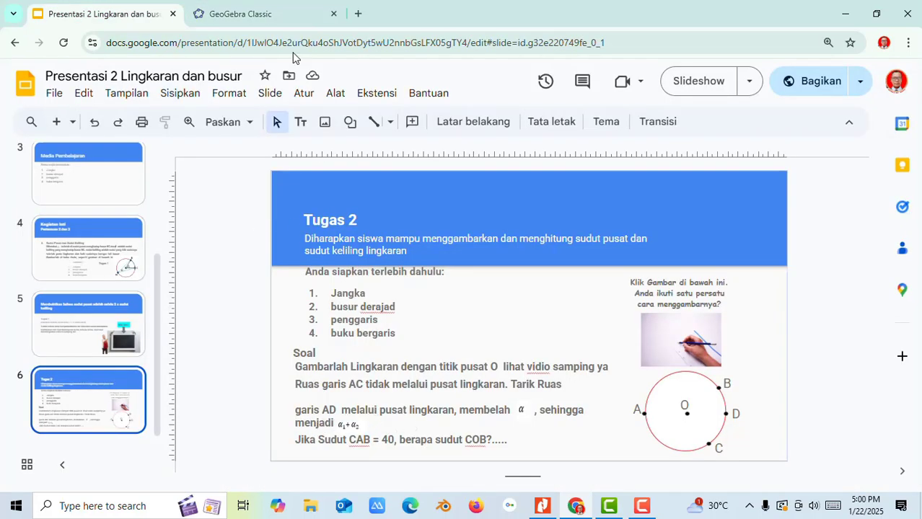
click(275, 15)
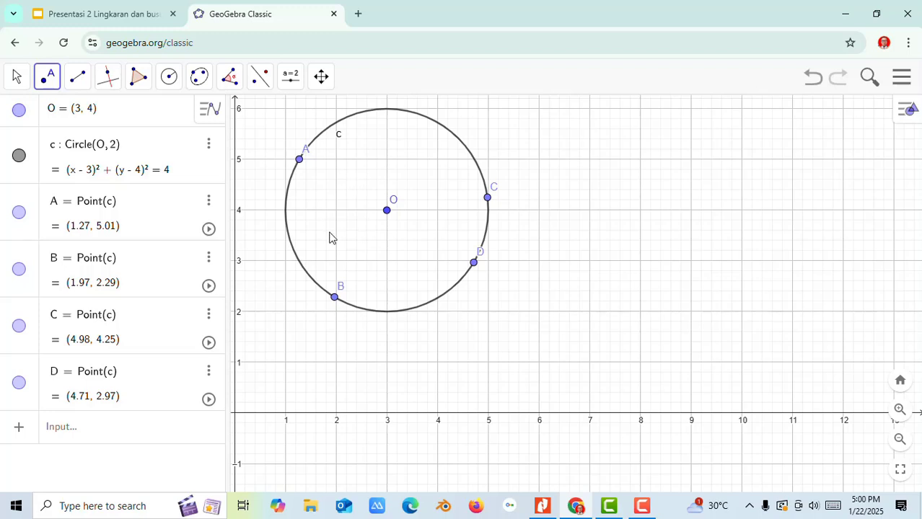
click(88, 81)
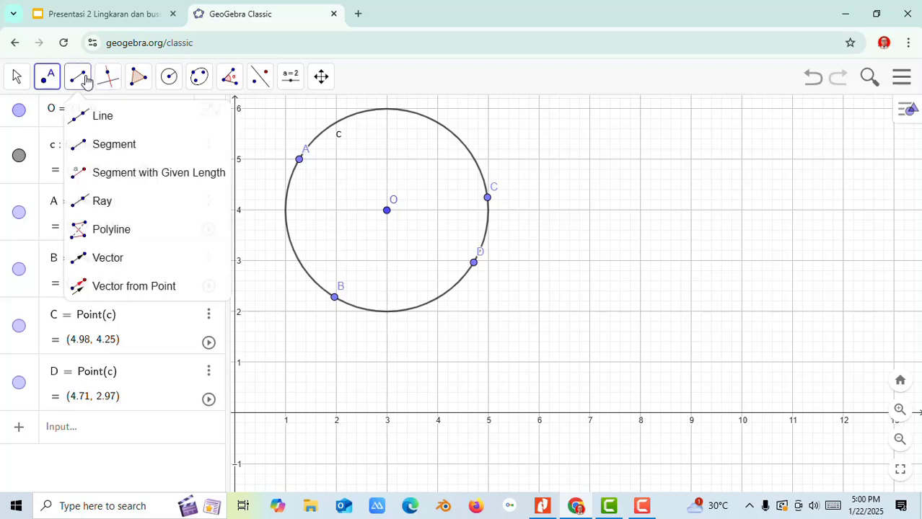
click(107, 148)
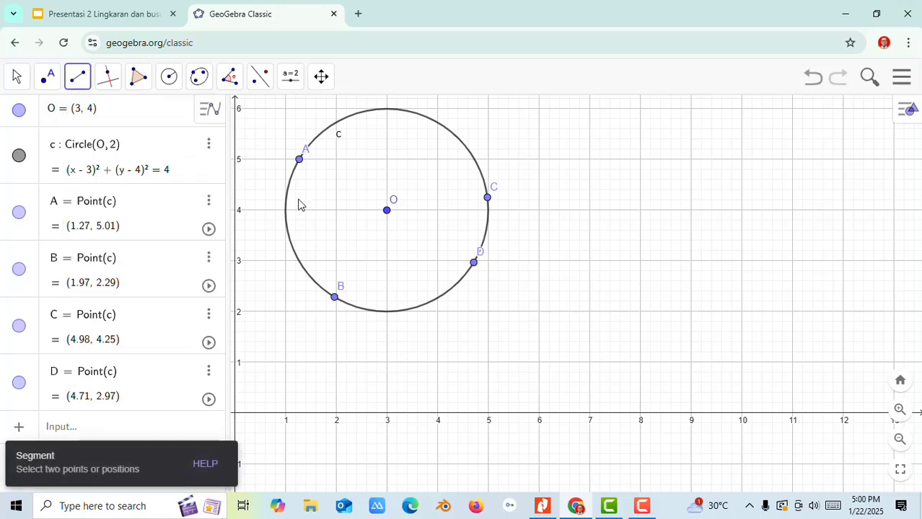
click(142, 14)
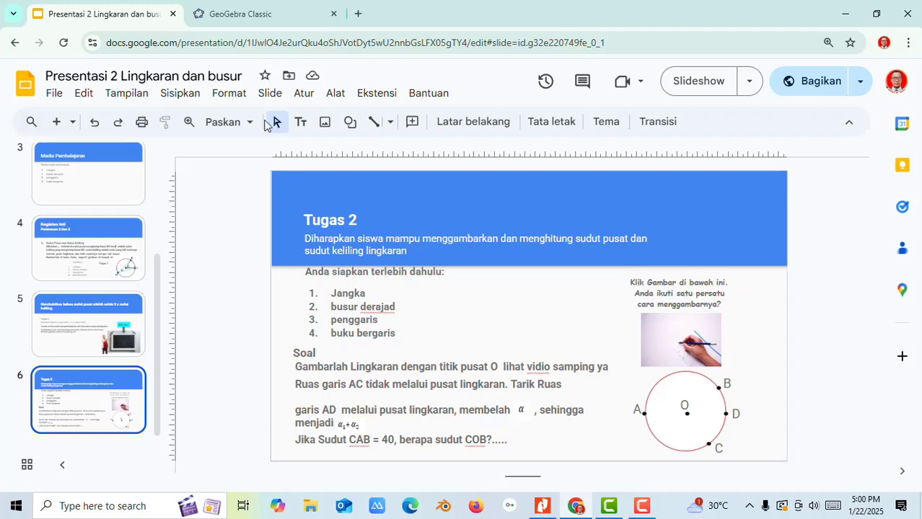
click(266, 15)
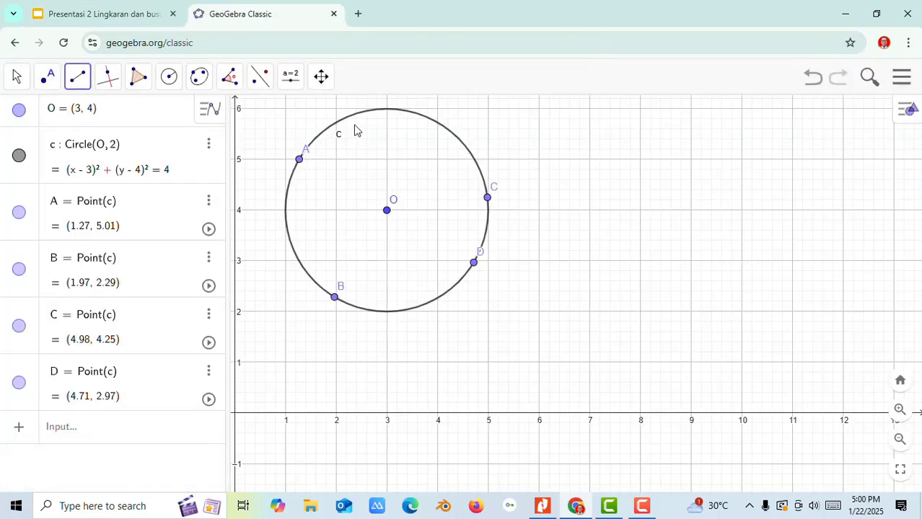
click(299, 159)
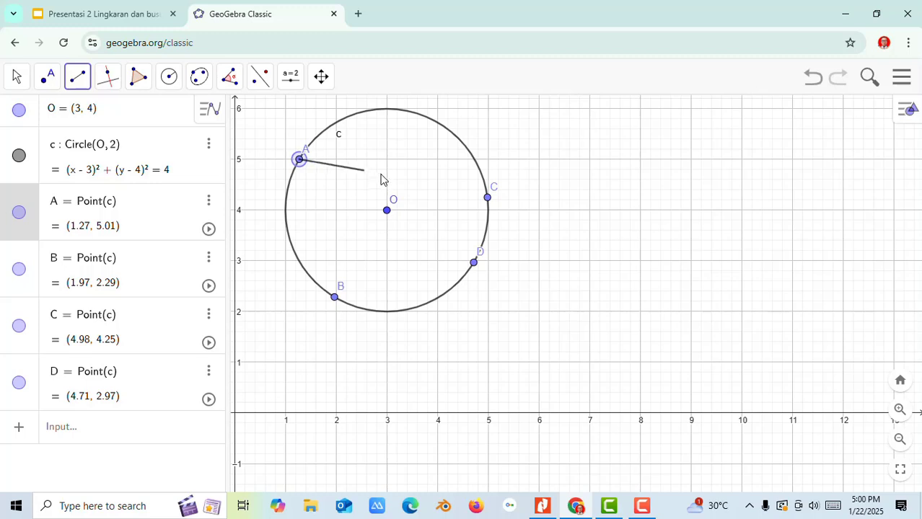
click(488, 198)
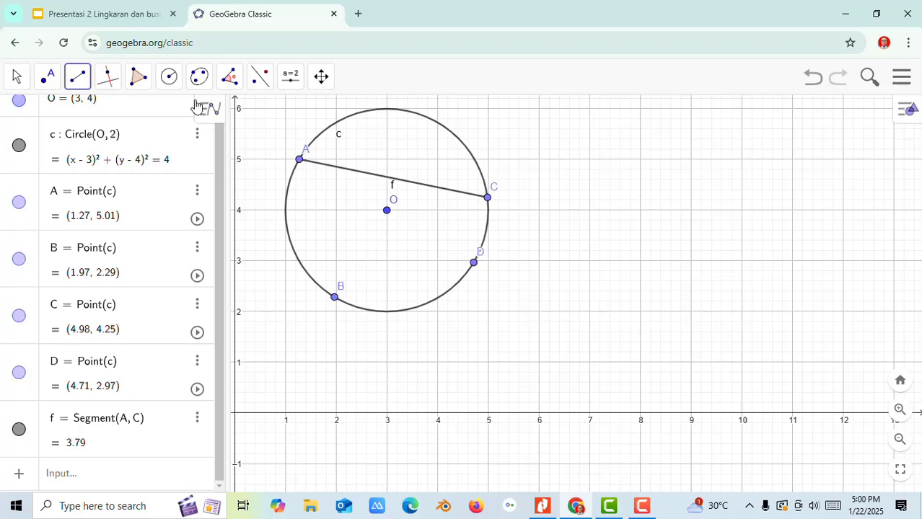
Step: Check the task slide in Google Slides and draw segment AD through the circle's centre O
click(137, 19)
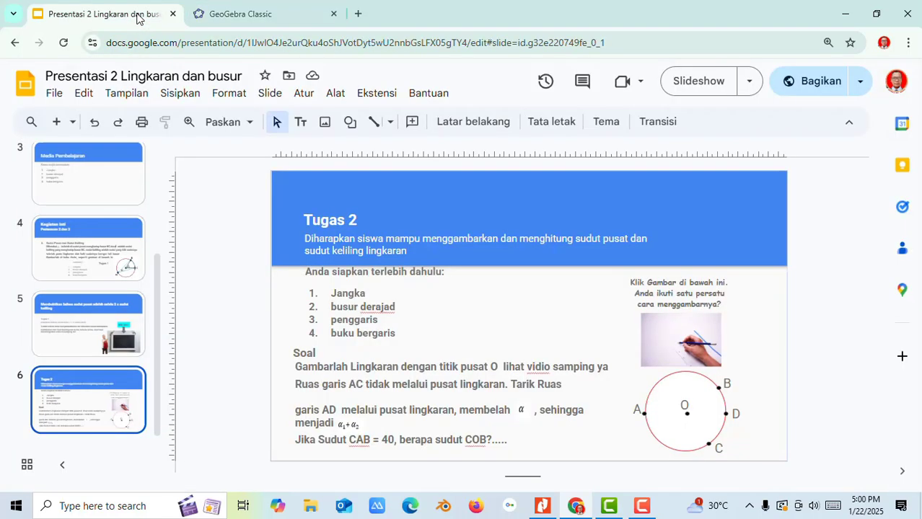
click(233, 19)
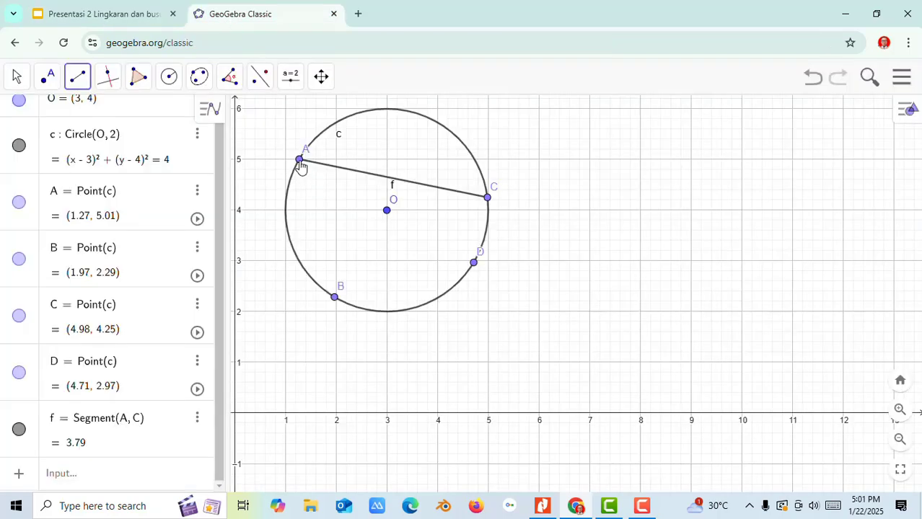
click(300, 162)
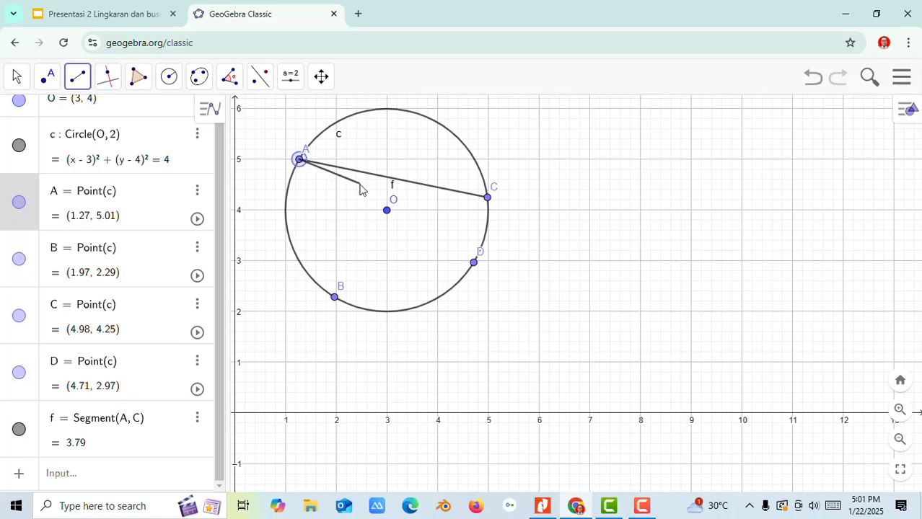
click(473, 263)
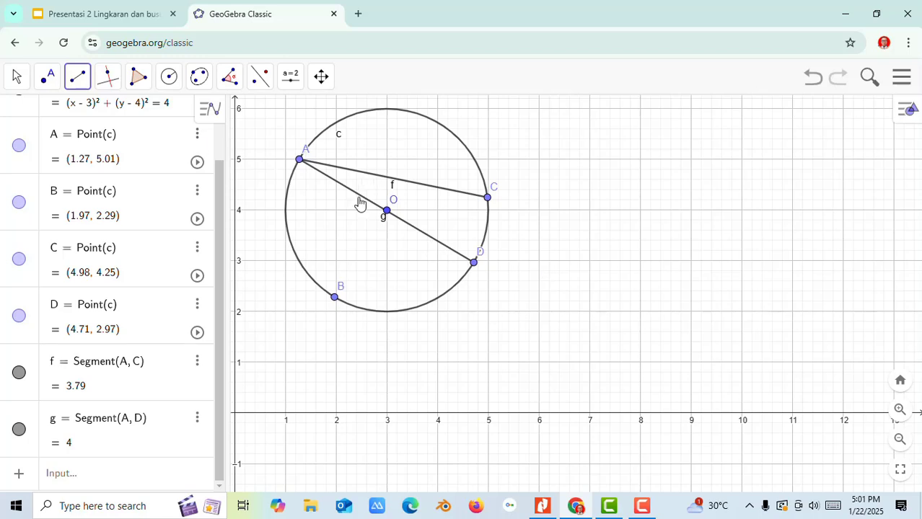
Step: Recheck the task slide in Google Slides and add the angle DAC with its vertex at A
click(129, 17)
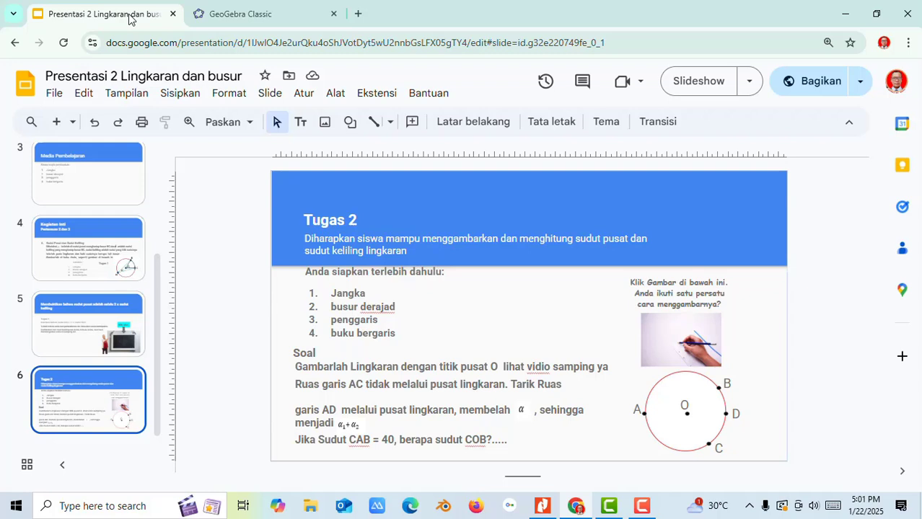
click(229, 17)
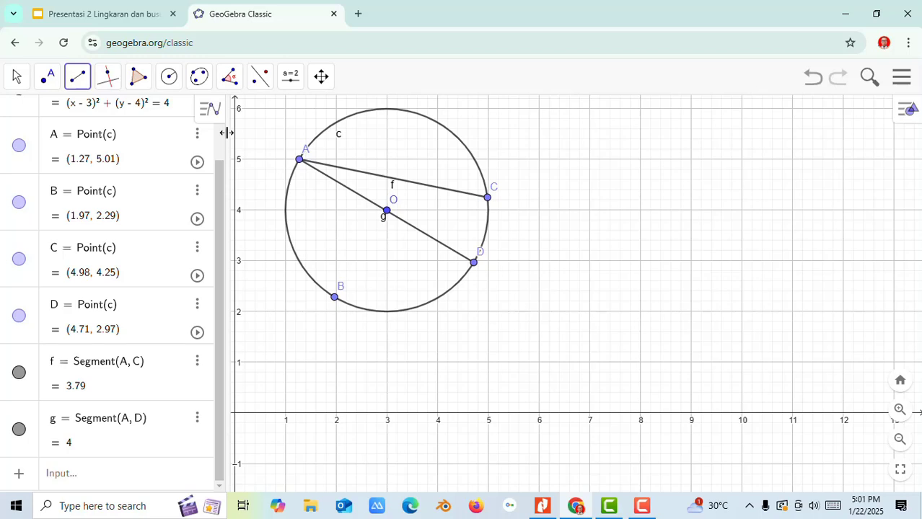
click(229, 76)
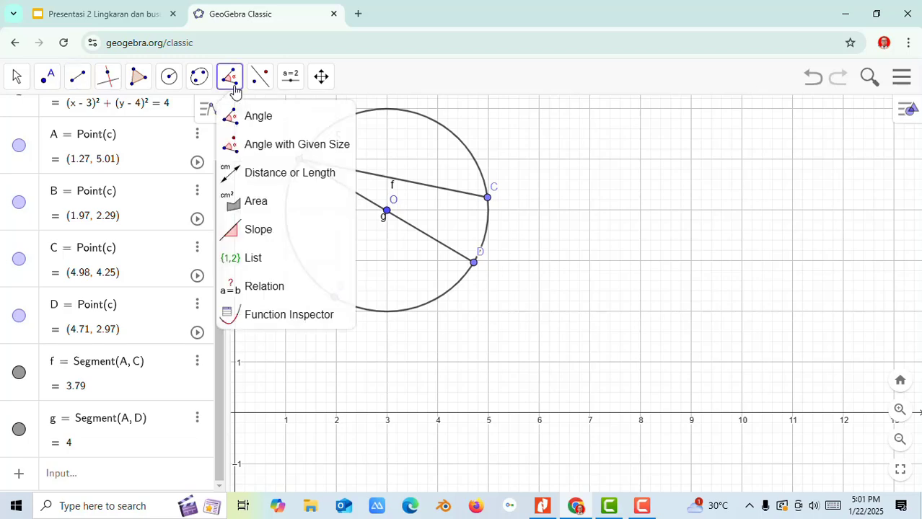
click(247, 121)
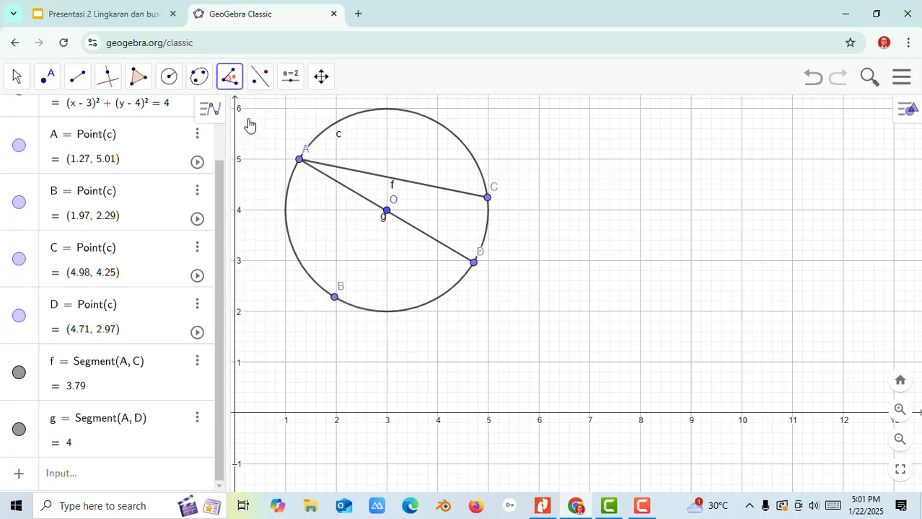
click(472, 264)
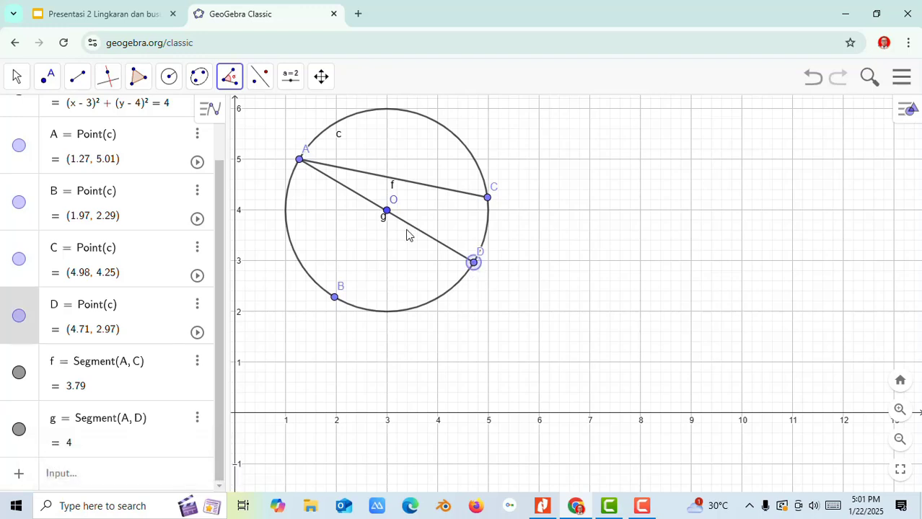
click(299, 160)
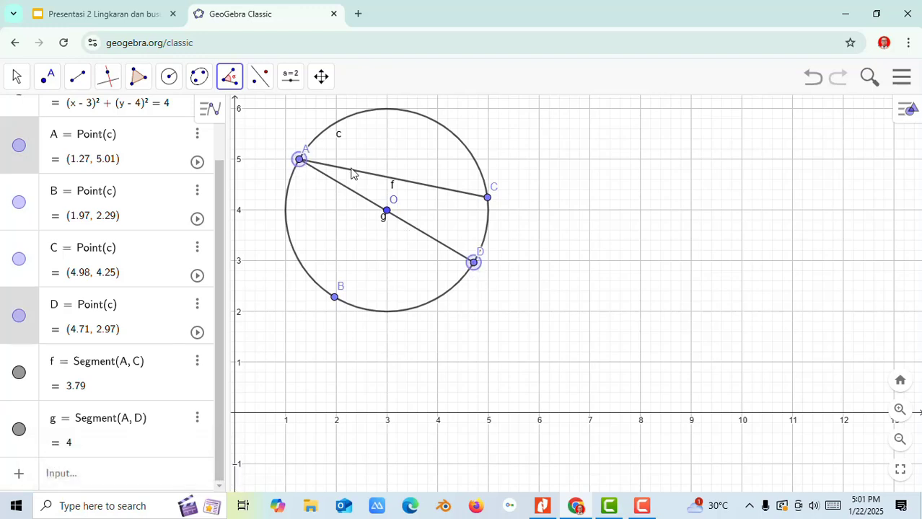
click(488, 199)
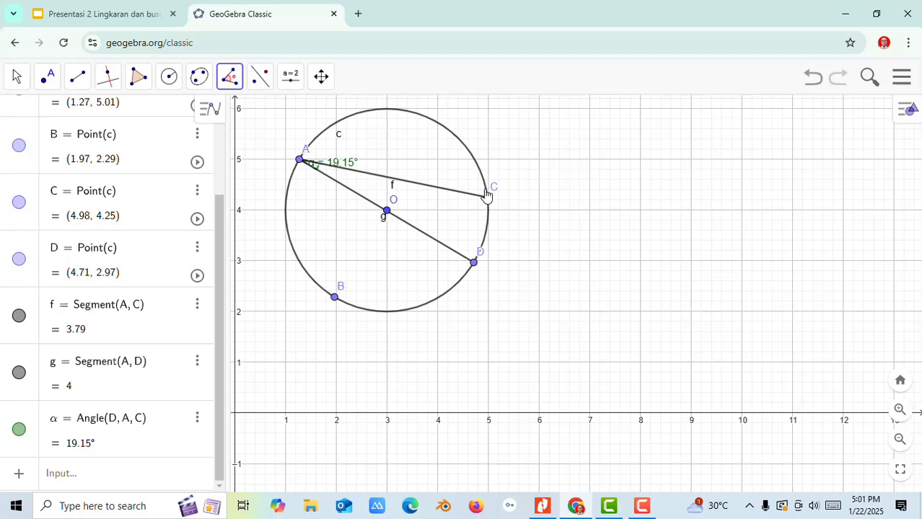
click(488, 199)
click(555, 214)
Step: Recheck the Tugas 2 slide in Google Slides and draw segment AB in the GeoGebra circle
click(127, 17)
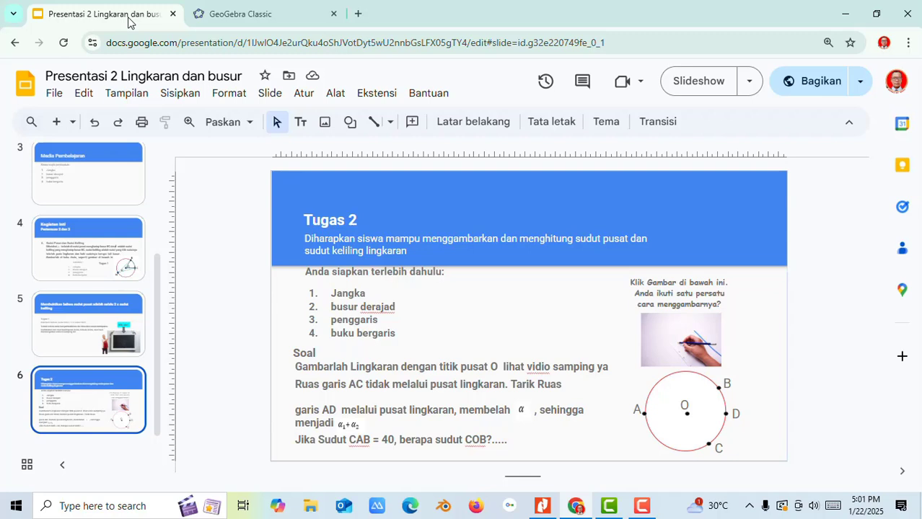
click(235, 15)
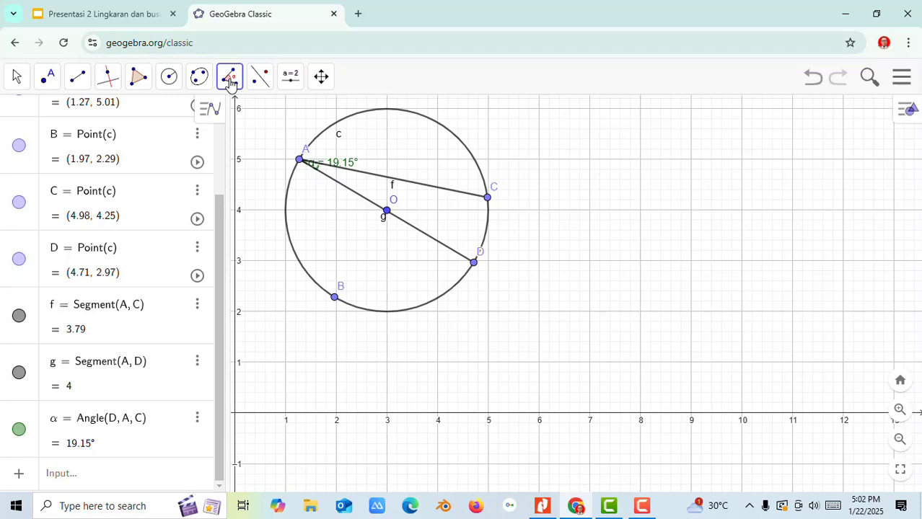
click(77, 77)
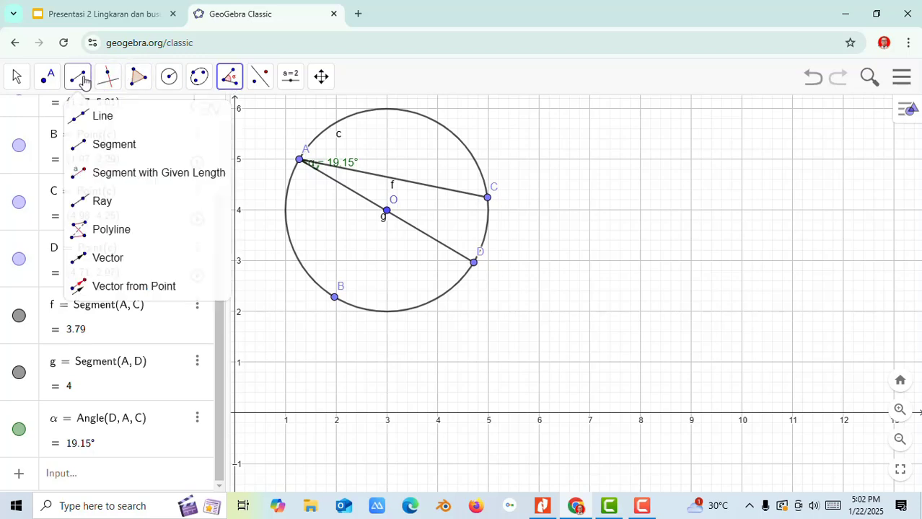
click(144, 150)
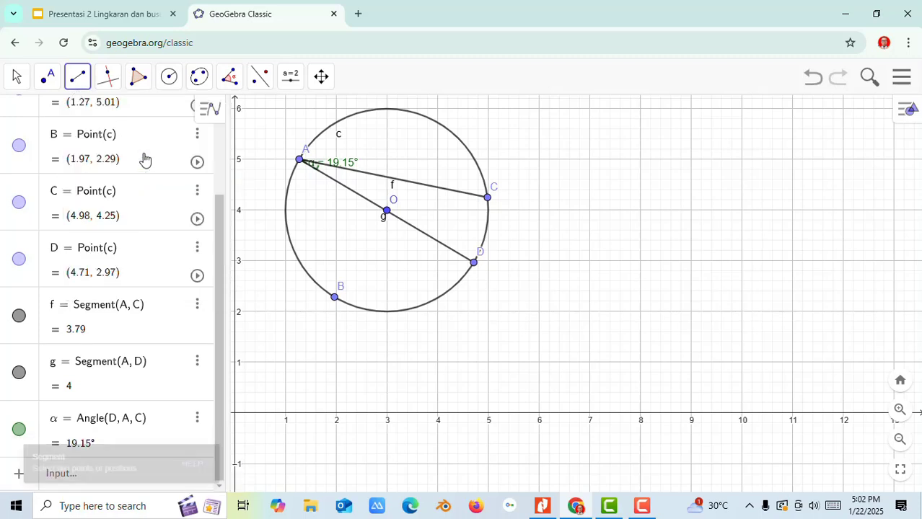
click(299, 161)
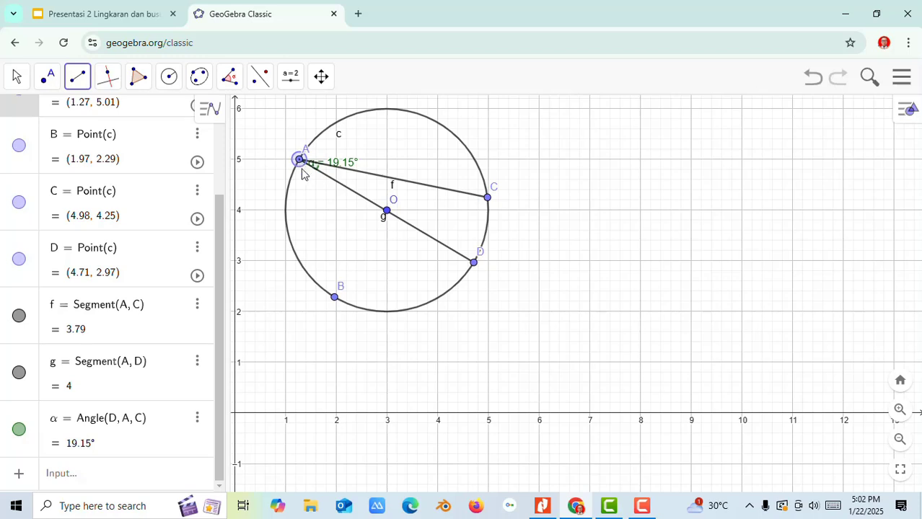
click(334, 296)
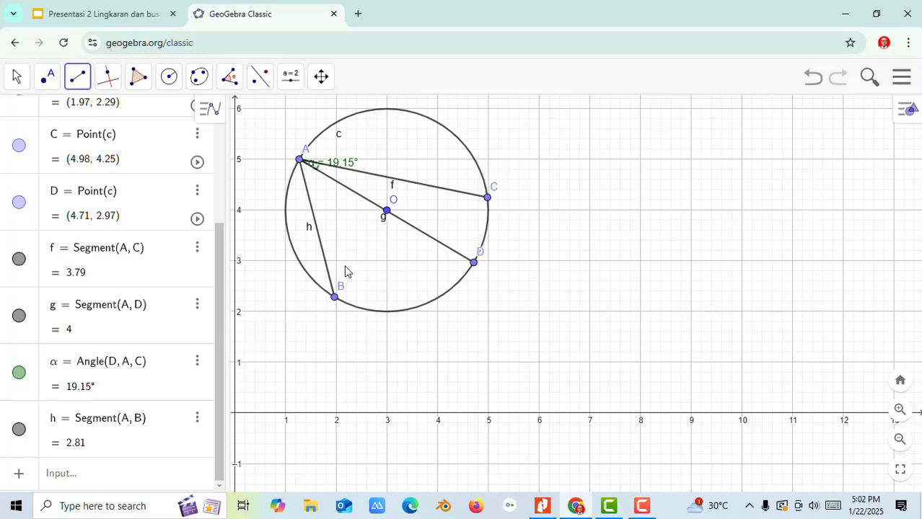
Step: Add the inscribed angle BAD with its vertex at A
click(228, 77)
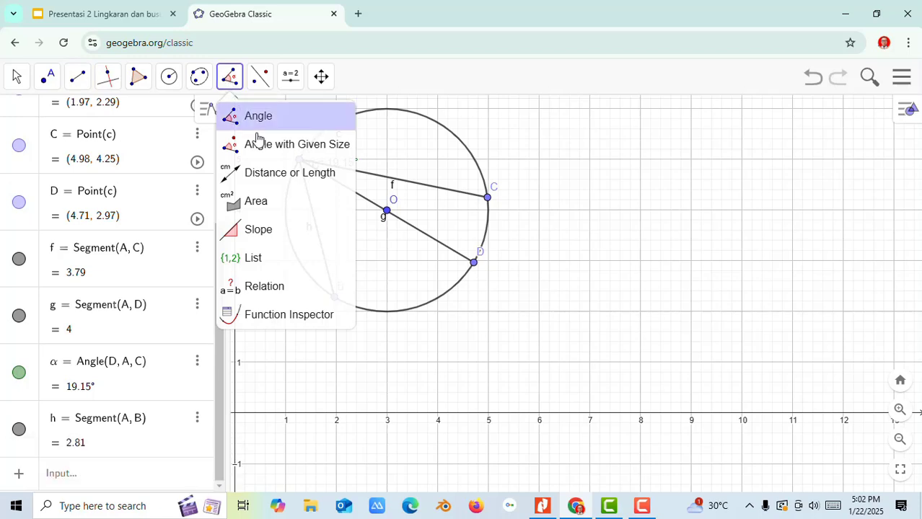
click(240, 116)
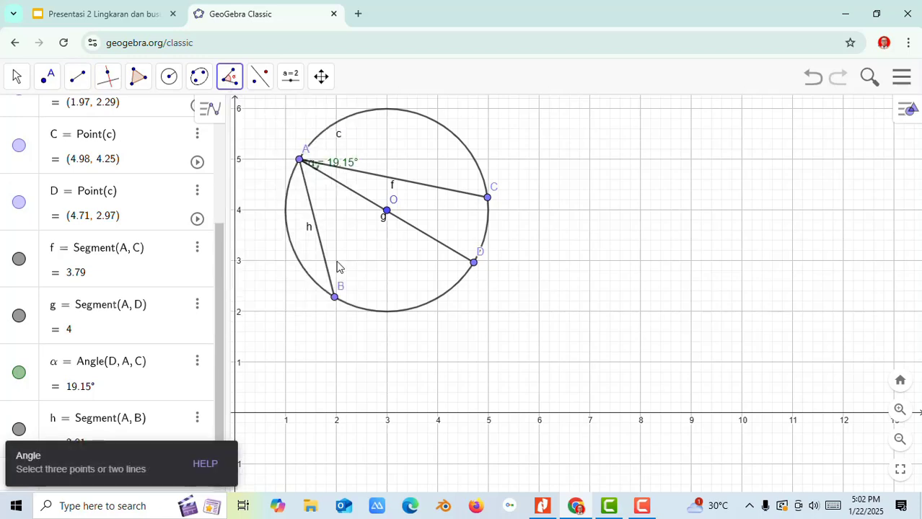
click(335, 297)
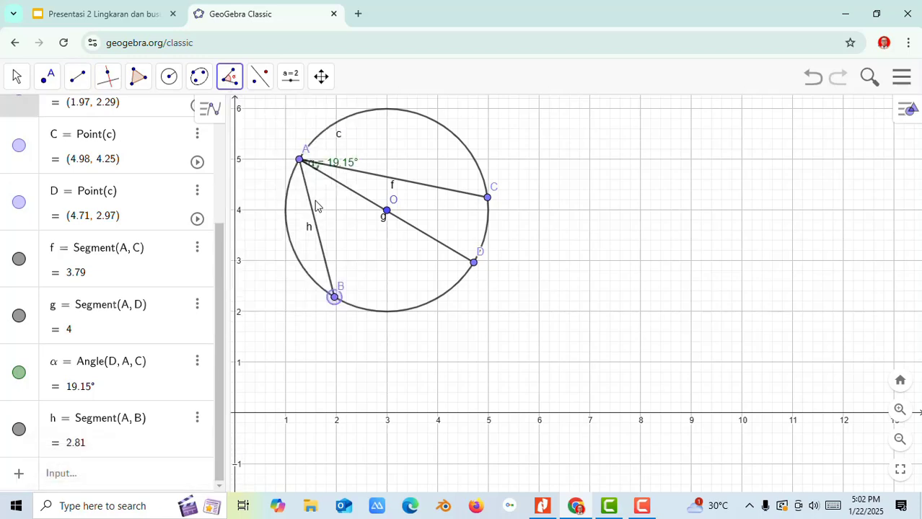
click(300, 161)
click(473, 264)
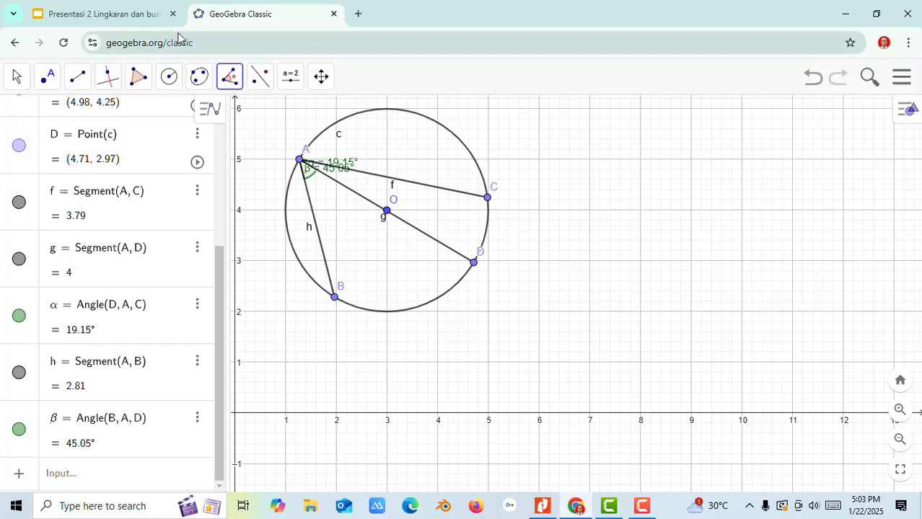
Step: Consult the Tugas 2 slide in Google Slides and draw radius segments BO and OC in the GeoGebra circle
click(134, 20)
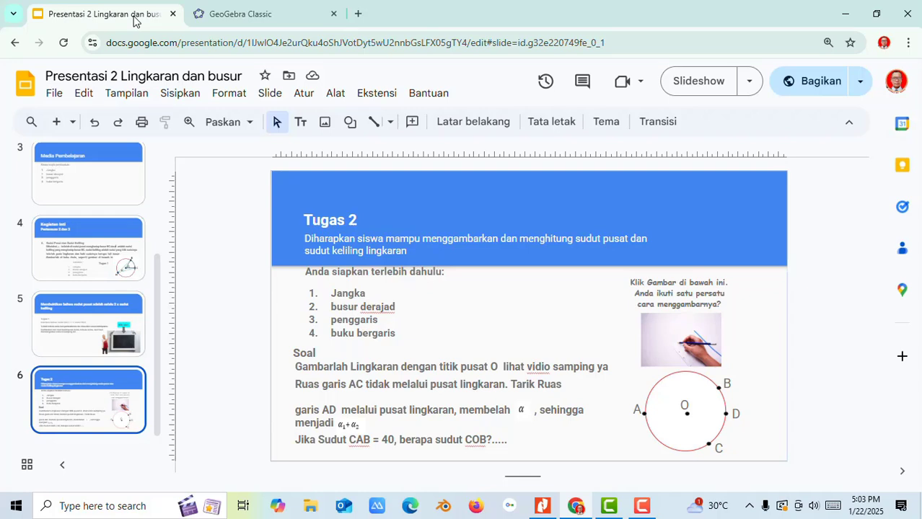
click(208, 15)
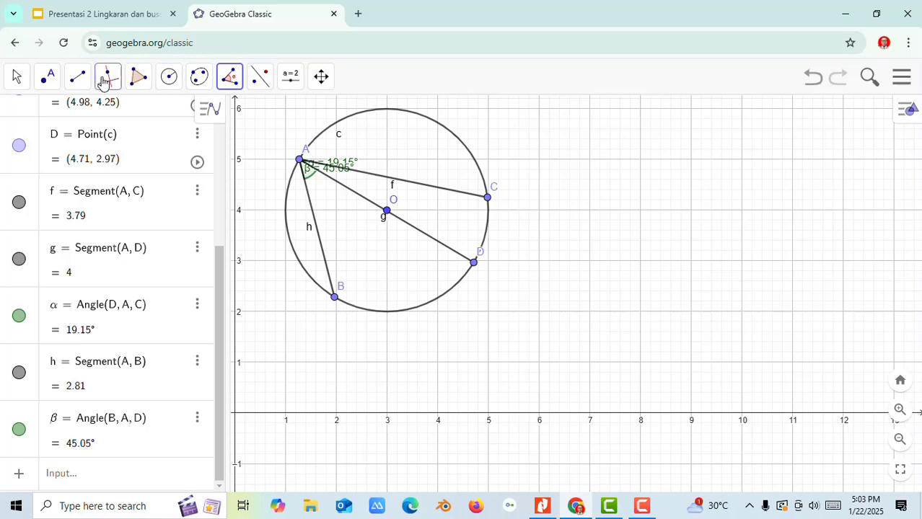
click(78, 81)
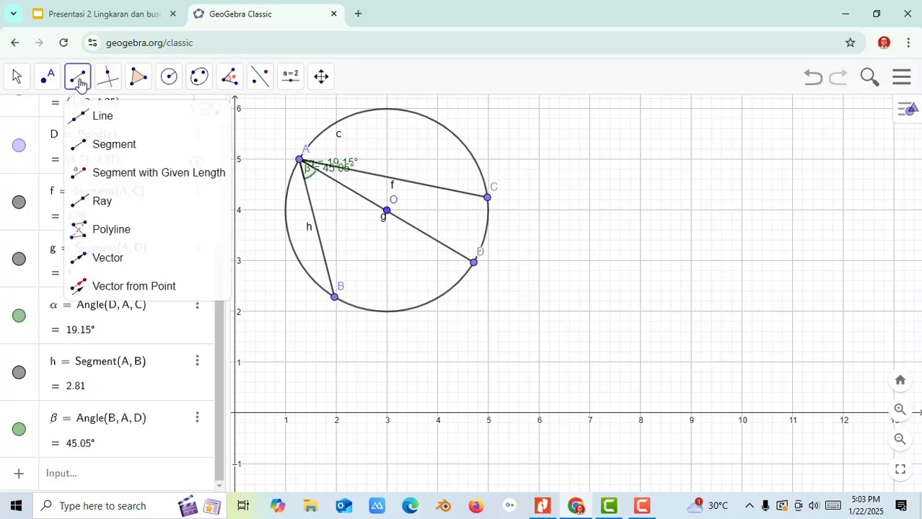
click(101, 143)
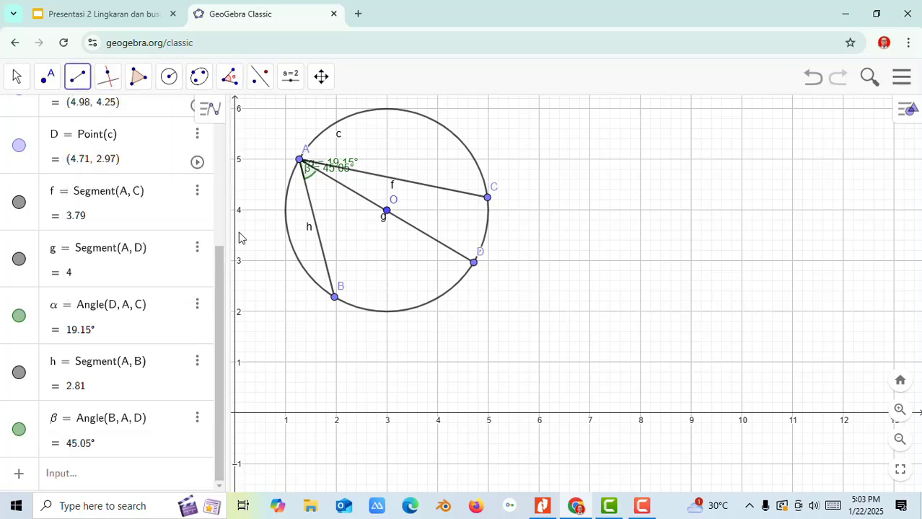
click(336, 301)
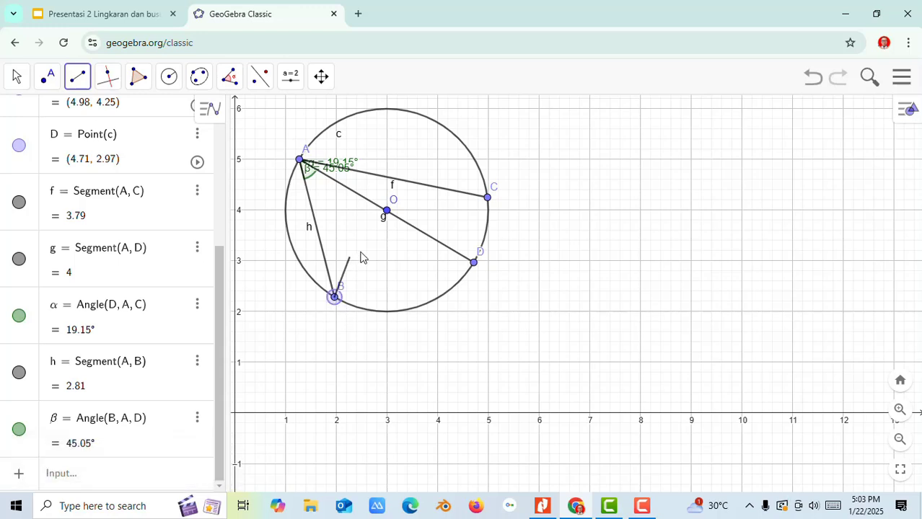
click(386, 213)
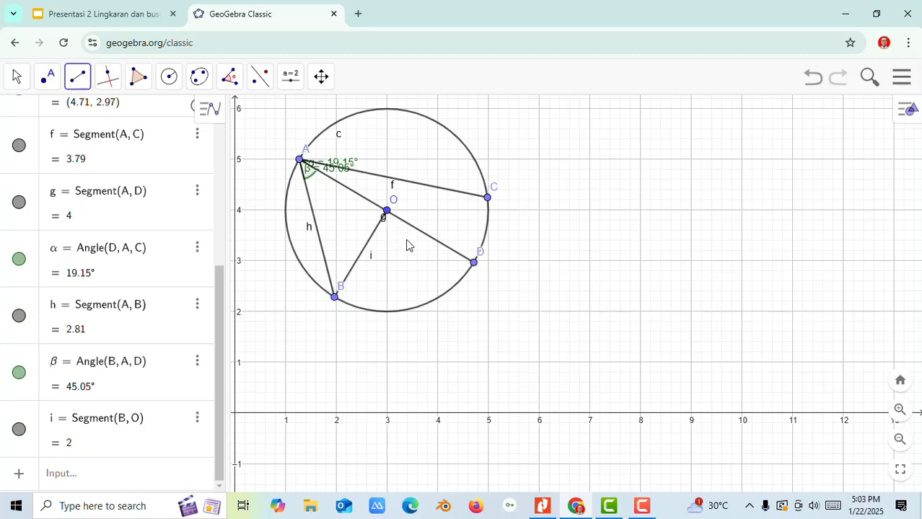
click(387, 212)
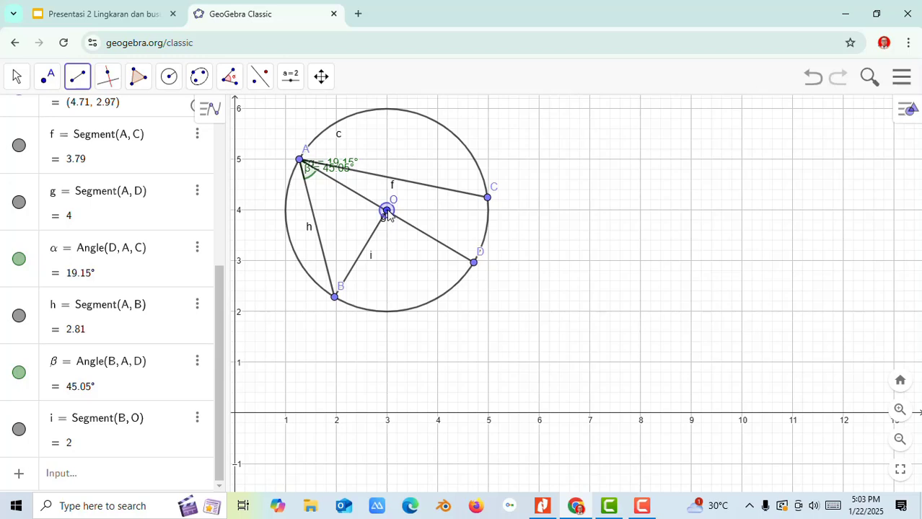
click(488, 198)
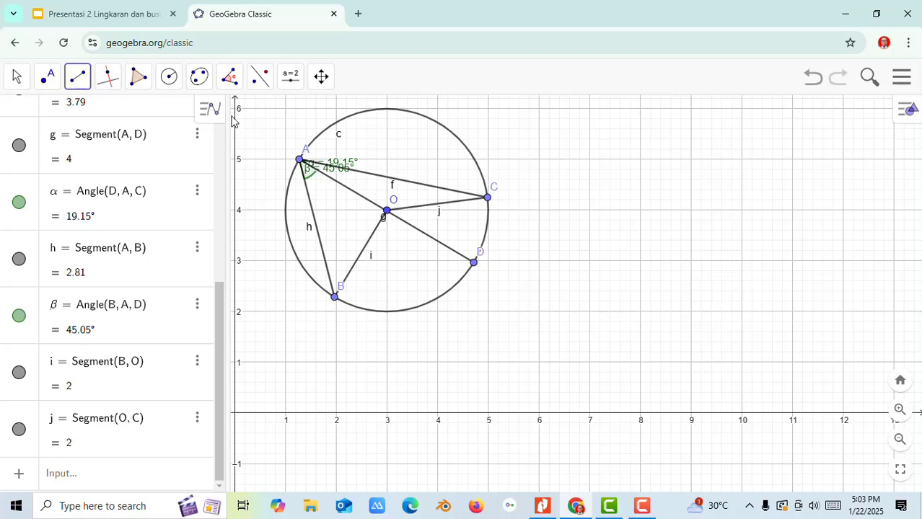
Step: Add the central angle BOD with its vertex at the circle's centre O
click(233, 85)
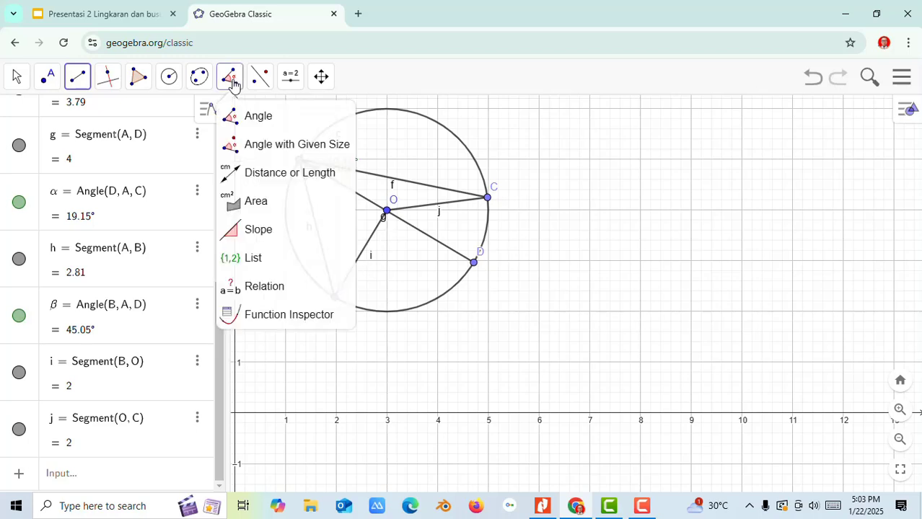
click(251, 116)
click(334, 296)
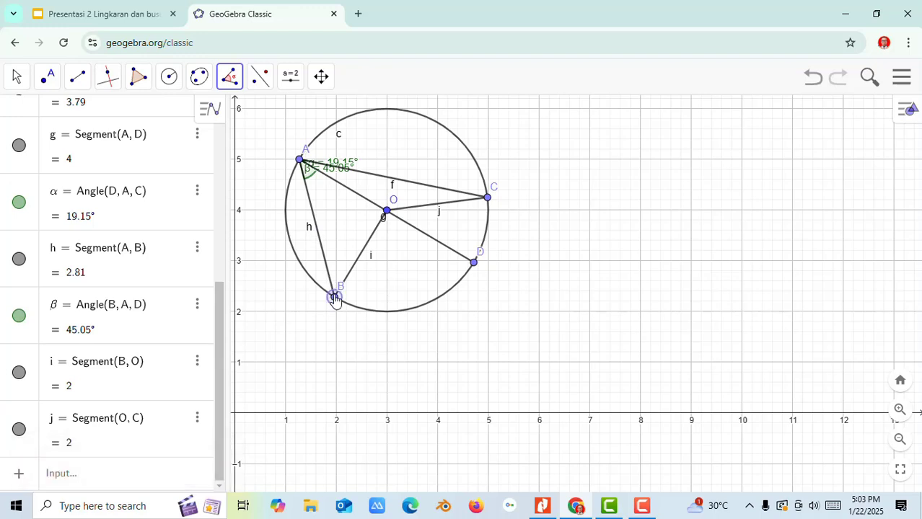
click(388, 211)
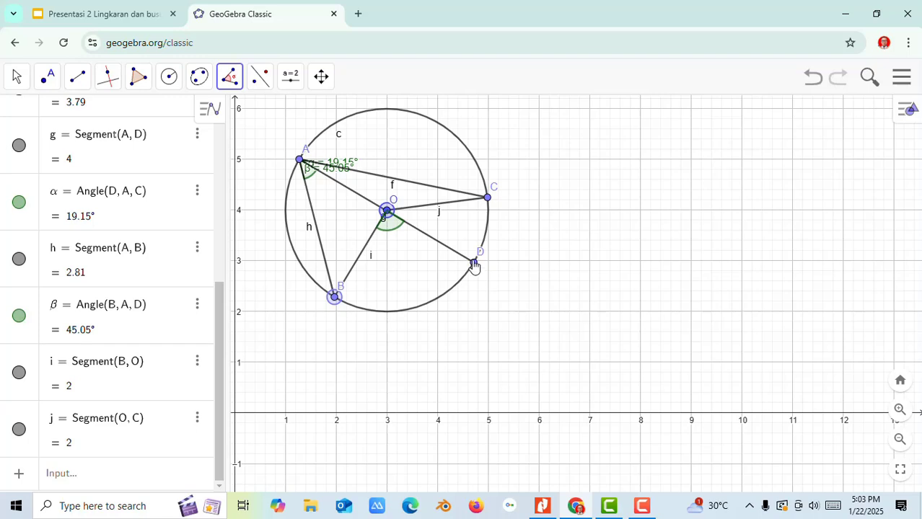
click(473, 263)
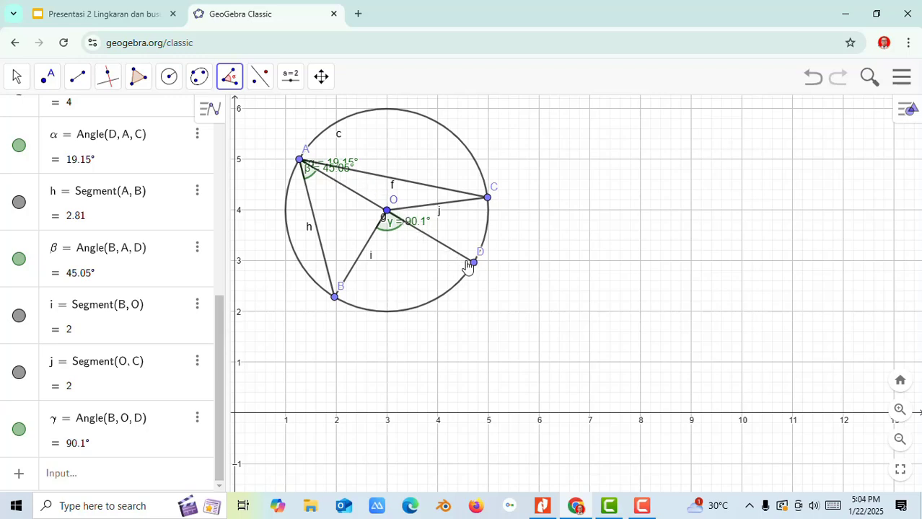
click(228, 80)
click(260, 76)
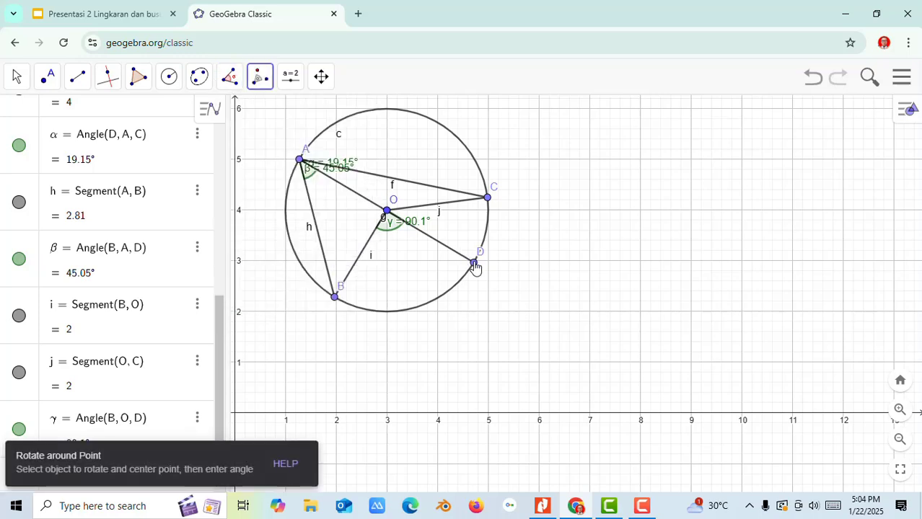
click(473, 264)
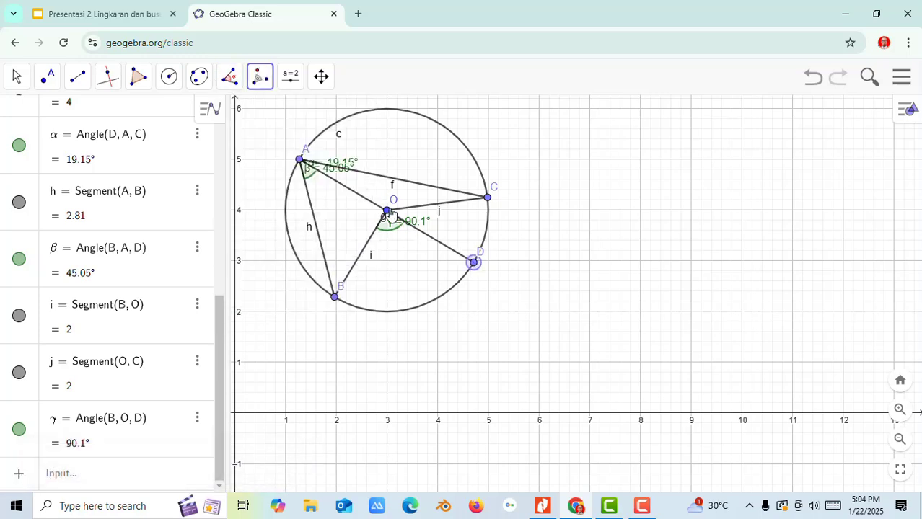
click(388, 211)
click(389, 213)
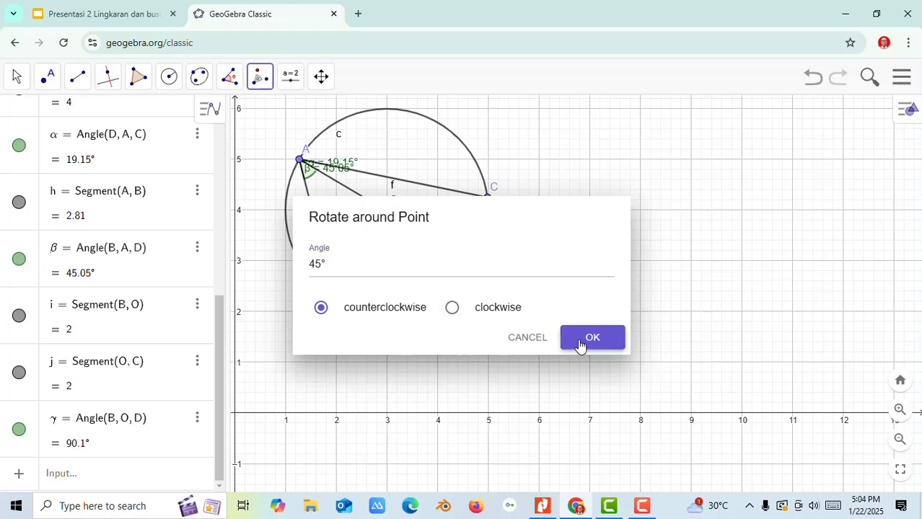
click(530, 334)
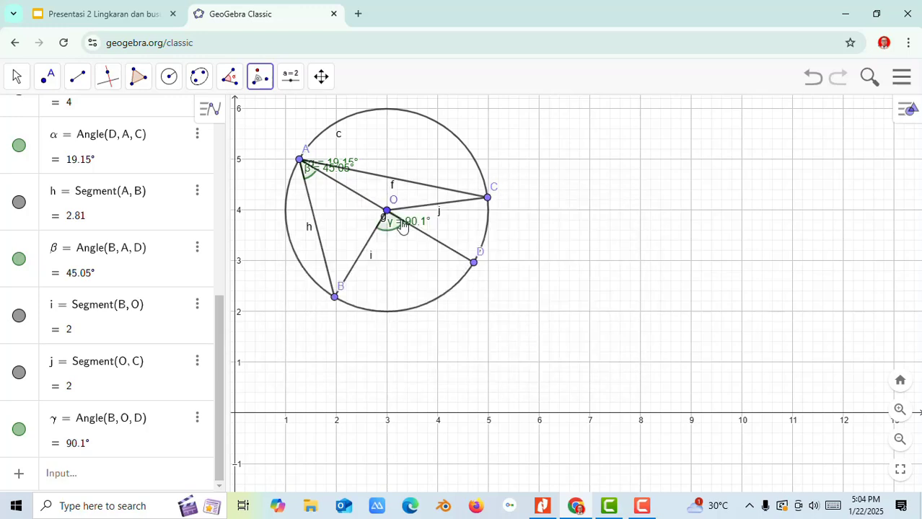
Step: Add the central angle DOC with its vertex at the circle's centre O
click(230, 77)
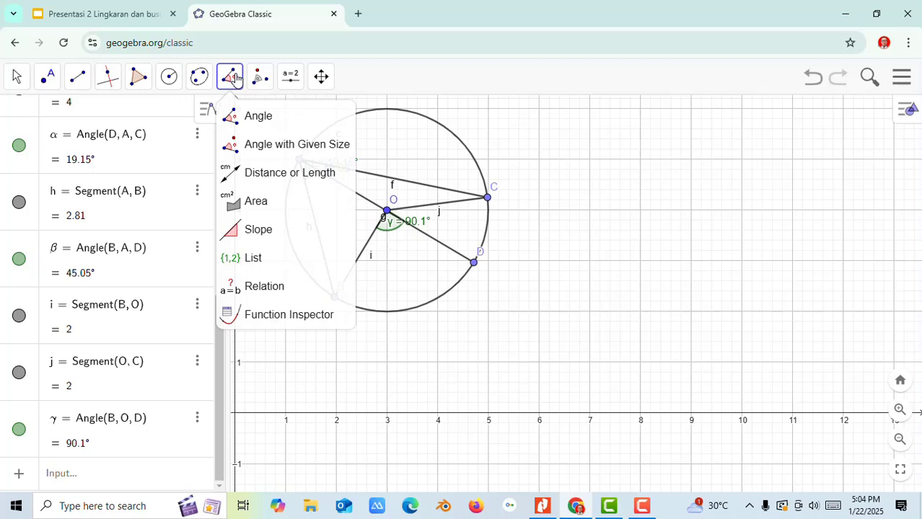
click(249, 115)
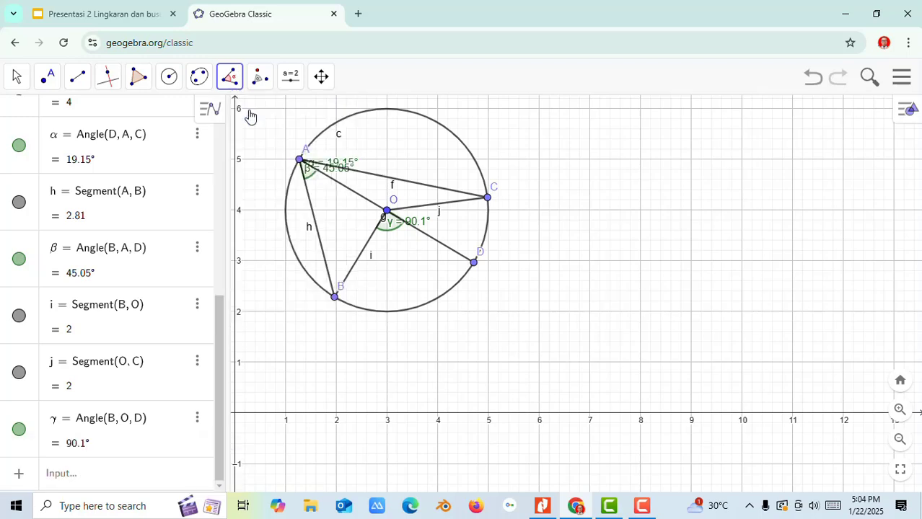
click(473, 264)
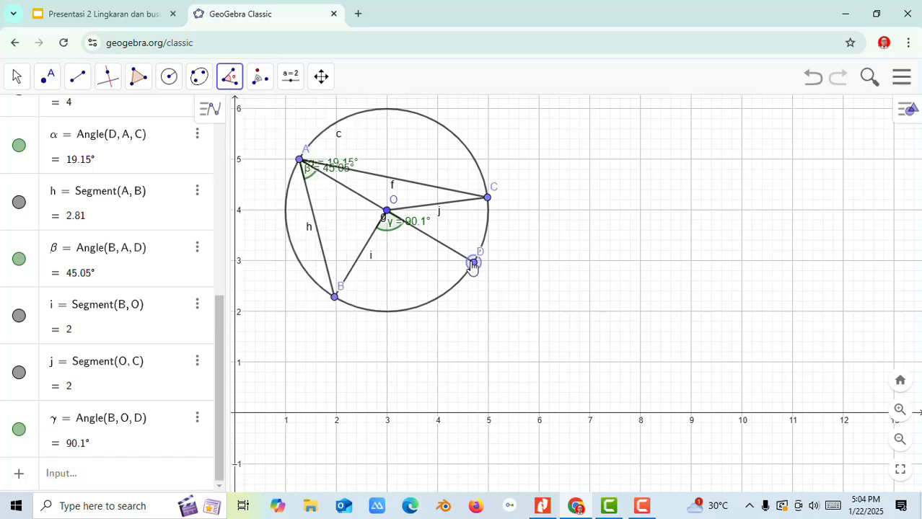
click(387, 212)
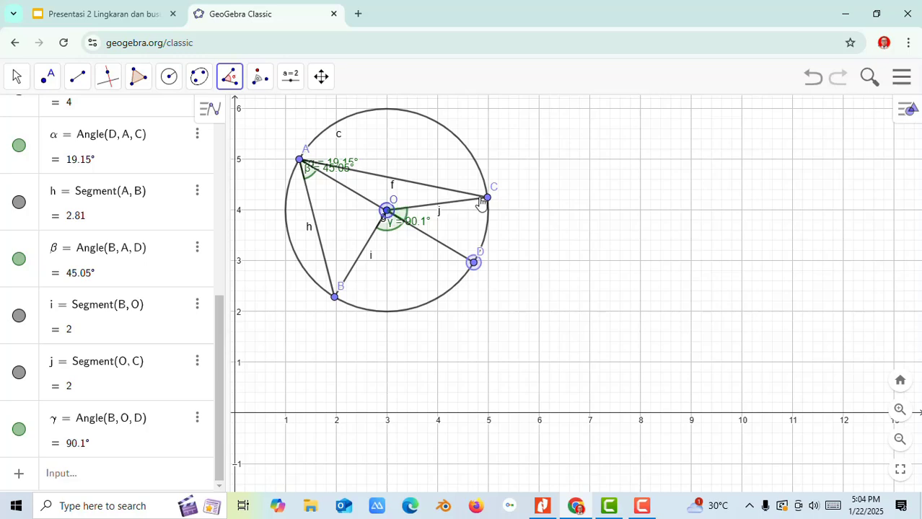
click(487, 198)
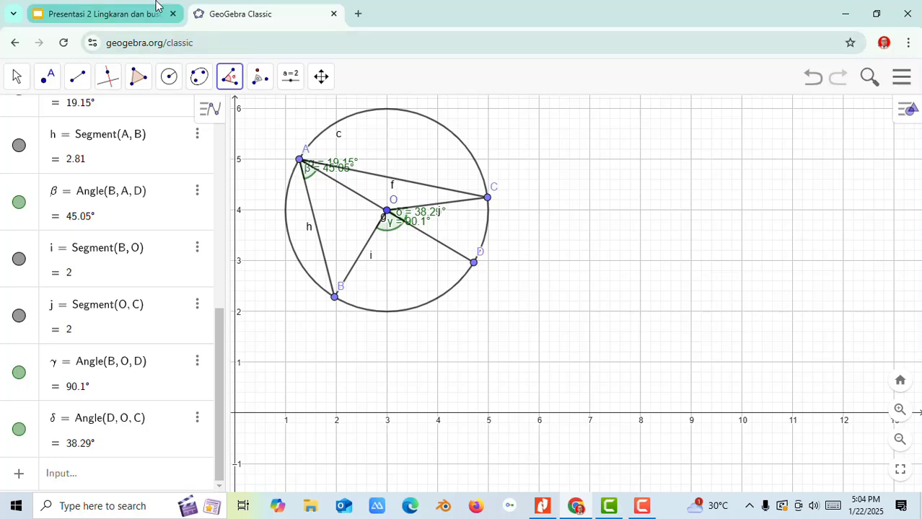
Step: Compare the Tugas 2 question about angles CAB and COB in Google Slides with the angles in the GeoGebra figure
click(143, 18)
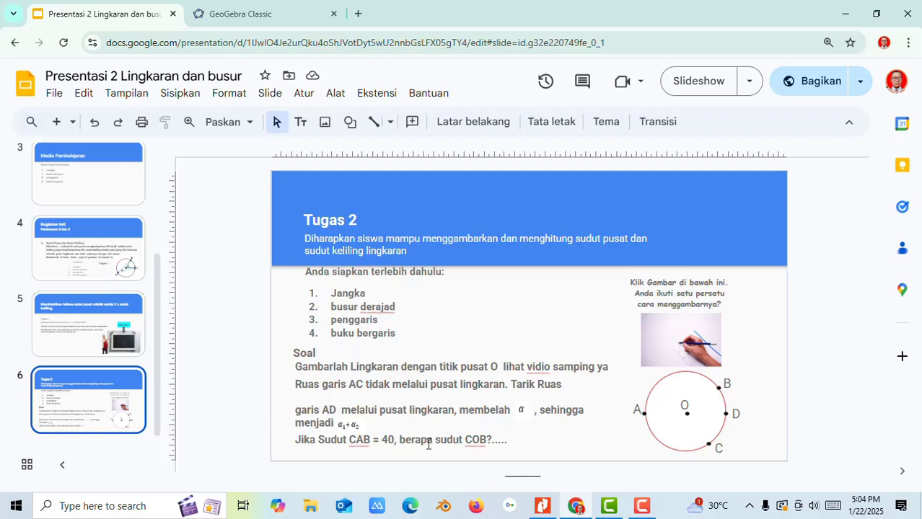
click(315, 23)
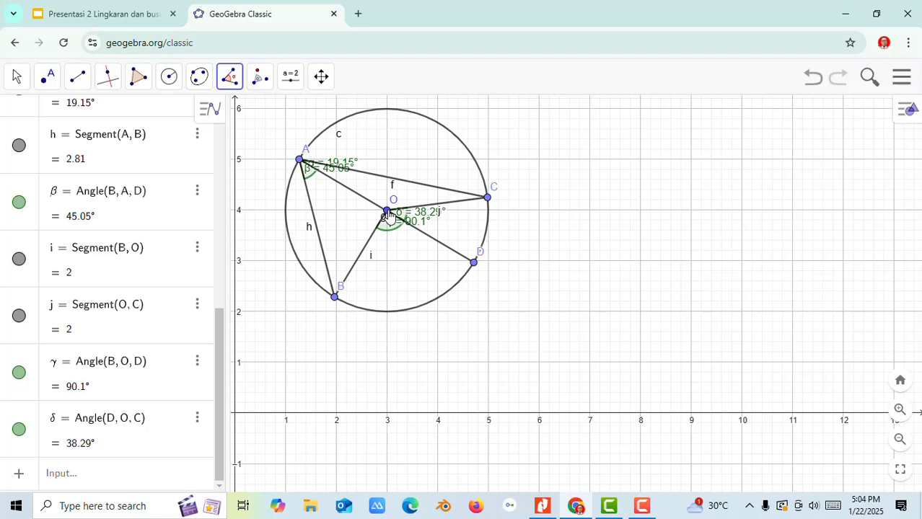
click(127, 17)
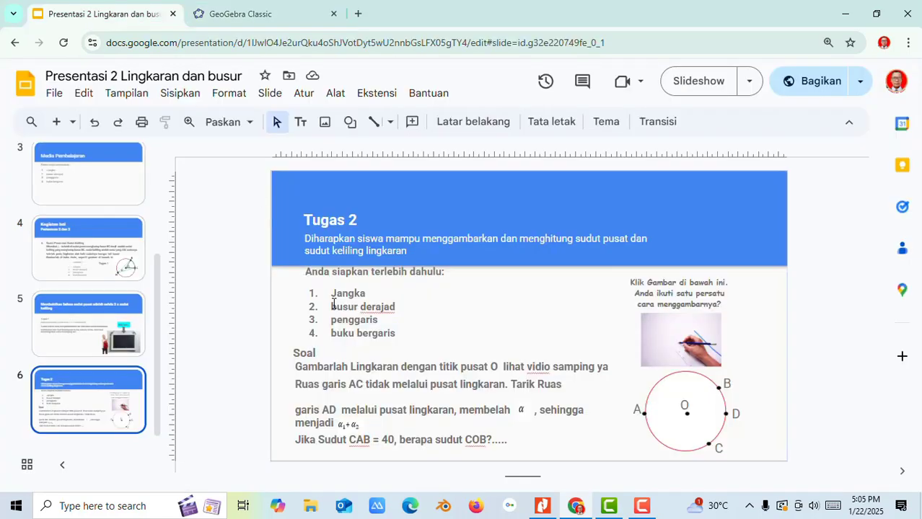
click(245, 17)
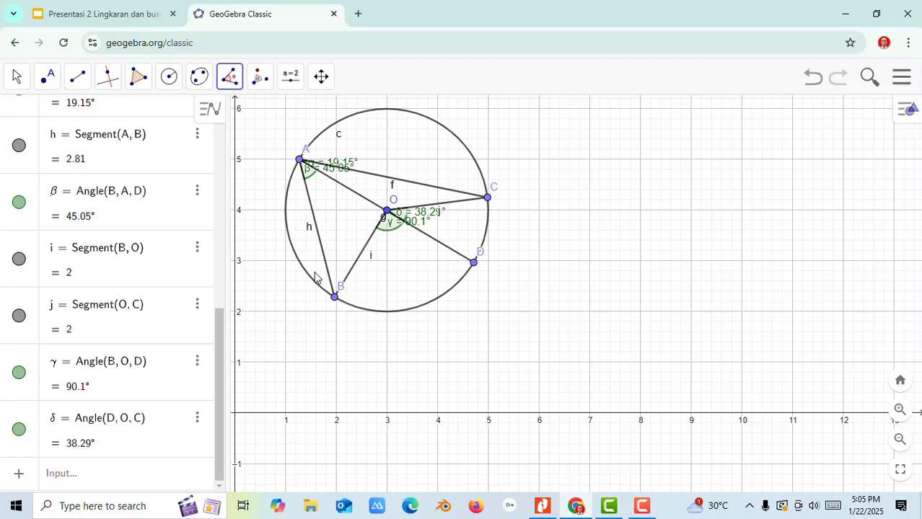
Step: Add the inscribed angle BAC with its vertex at point A on the circle
click(231, 78)
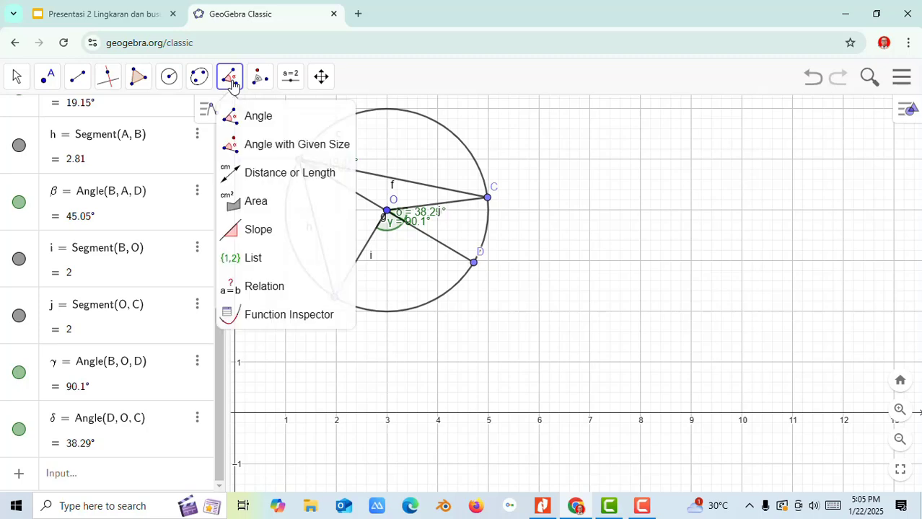
click(253, 115)
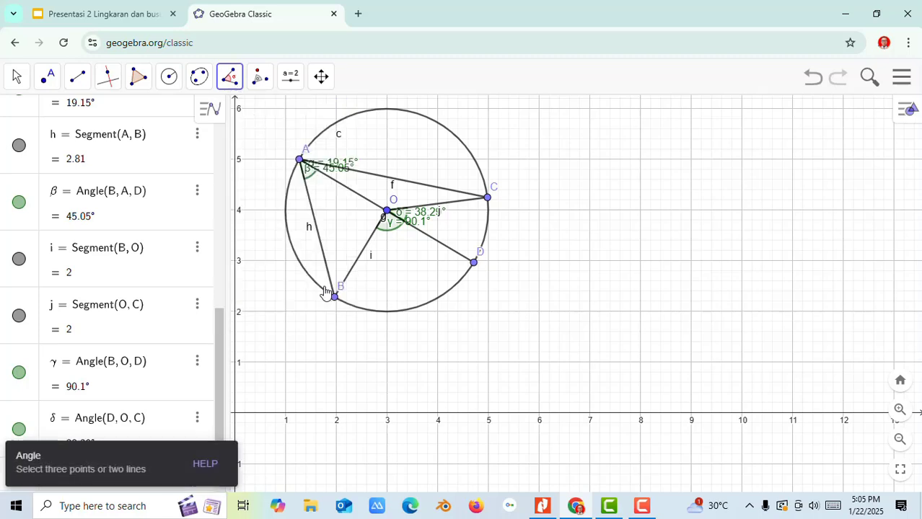
click(334, 297)
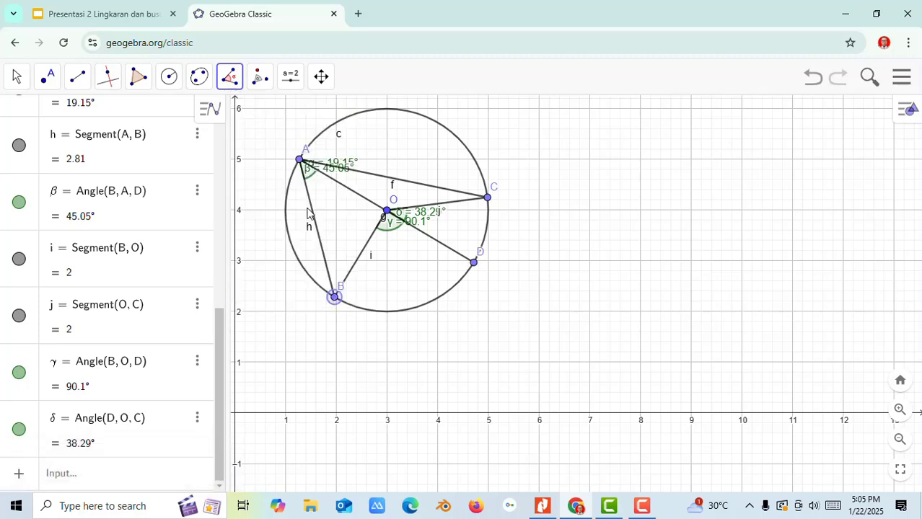
click(300, 159)
click(488, 198)
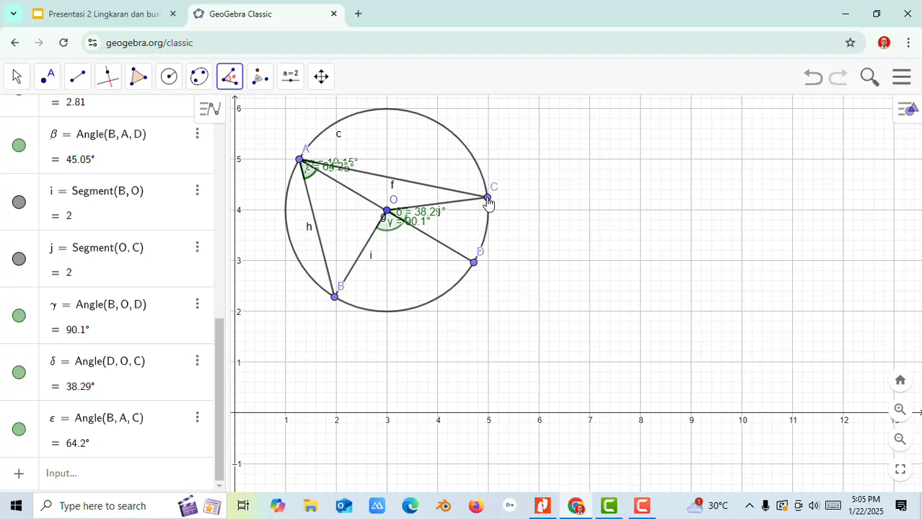
Step: Add the central angle BOC with its vertex at the circle's centre O
click(230, 80)
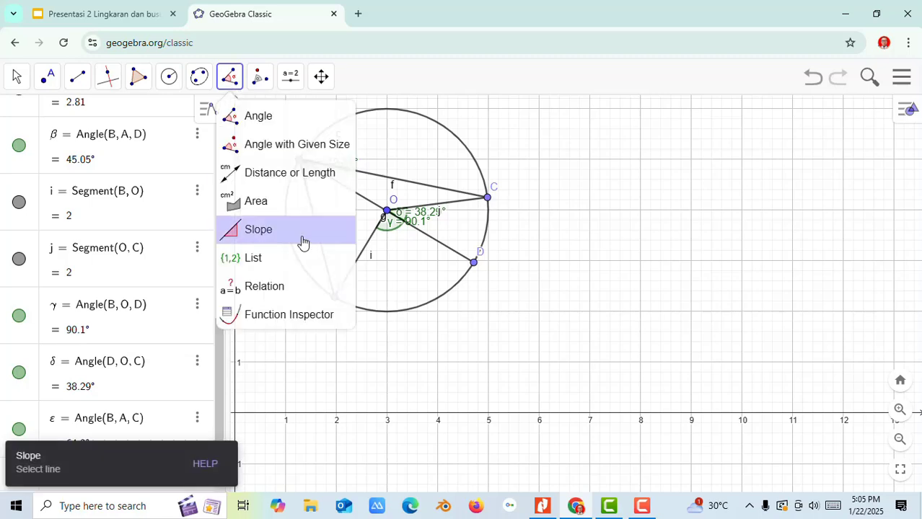
click(249, 122)
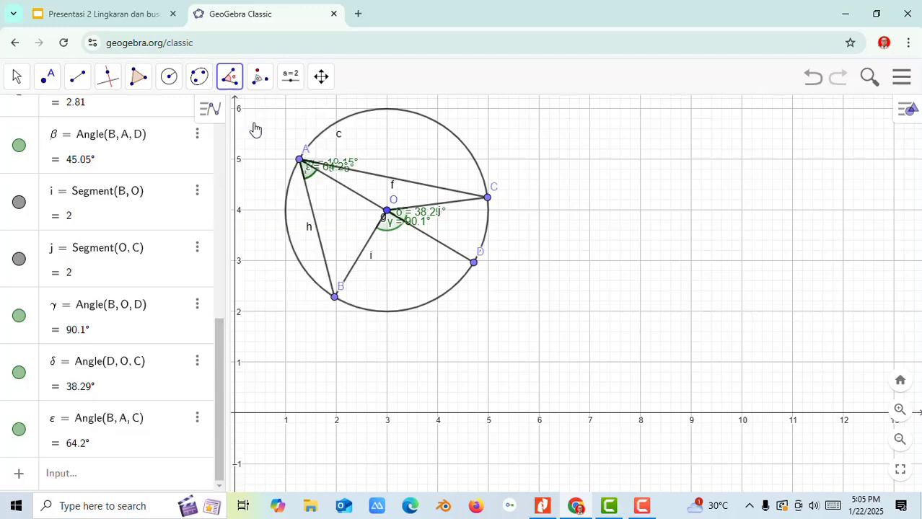
click(335, 298)
click(388, 213)
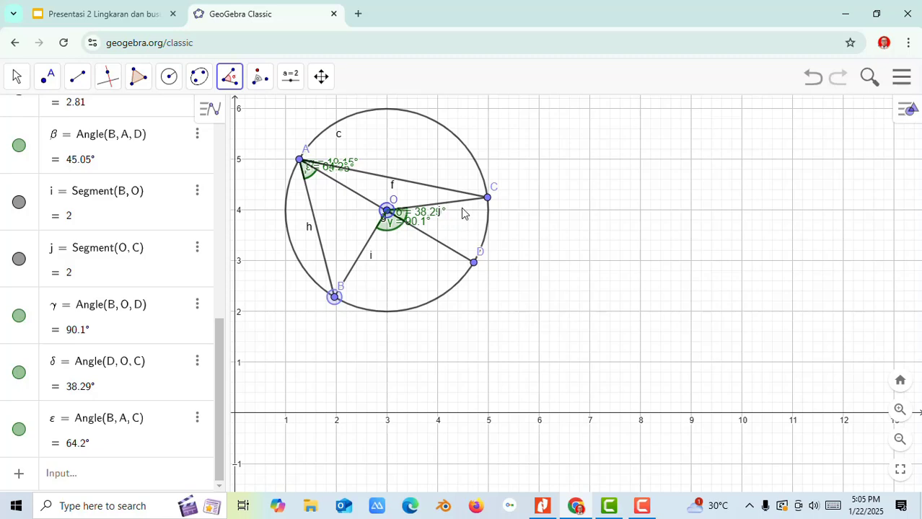
click(488, 199)
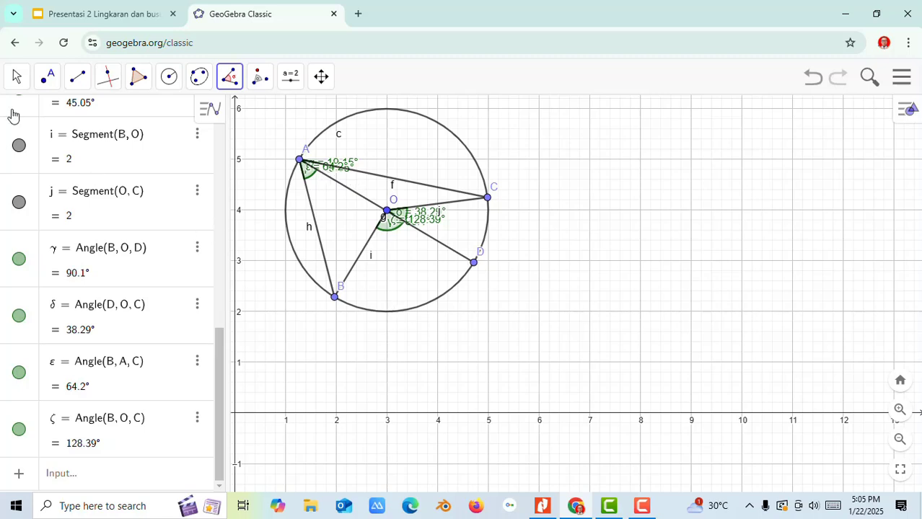
Step: Move point B along the circle to about (3.2, 2) and adjust point C until central angle BOC is about 90°
click(18, 79)
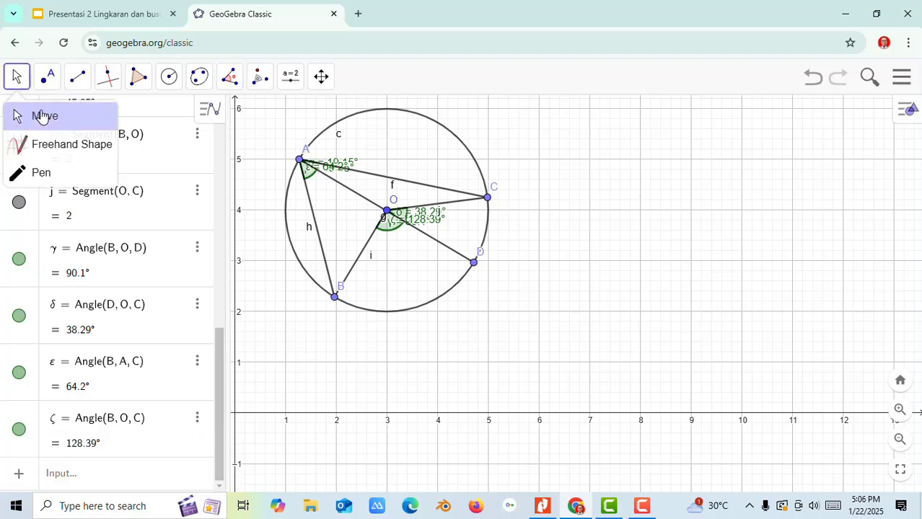
click(41, 116)
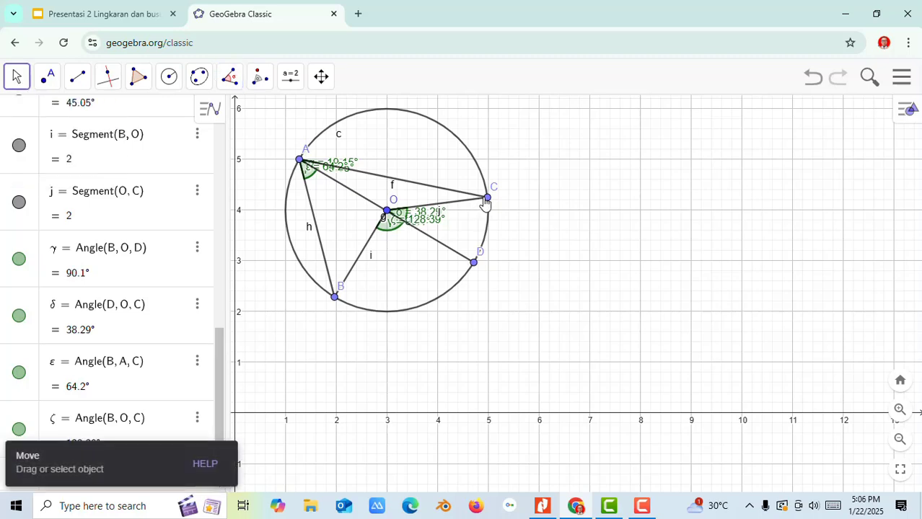
drag(486, 199, 476, 154)
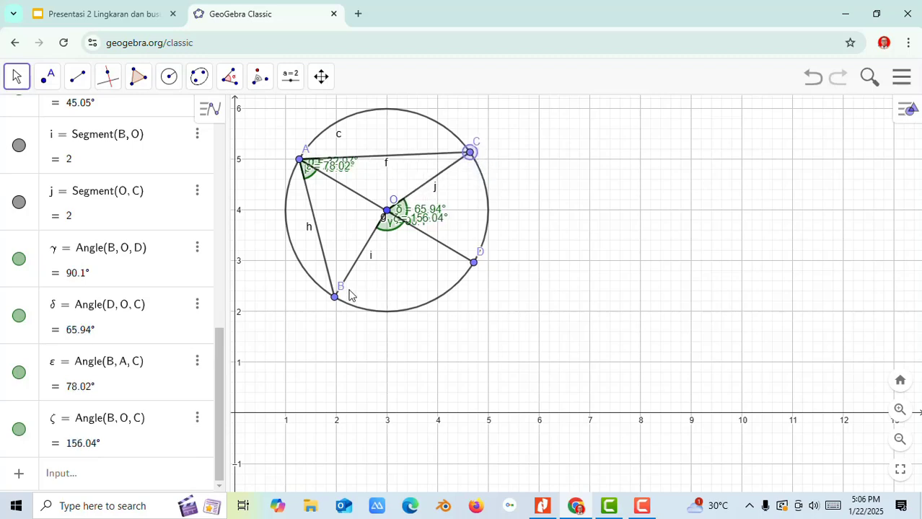
drag(335, 298, 395, 307)
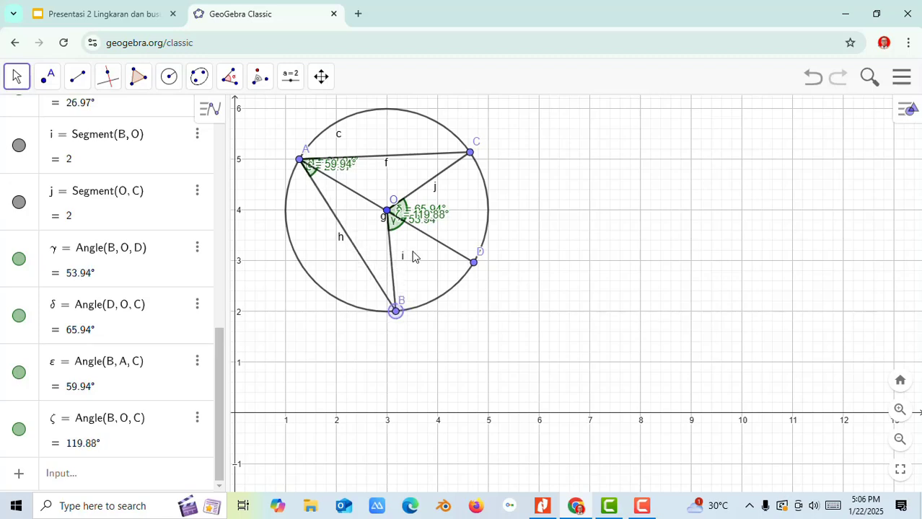
drag(471, 159, 488, 206)
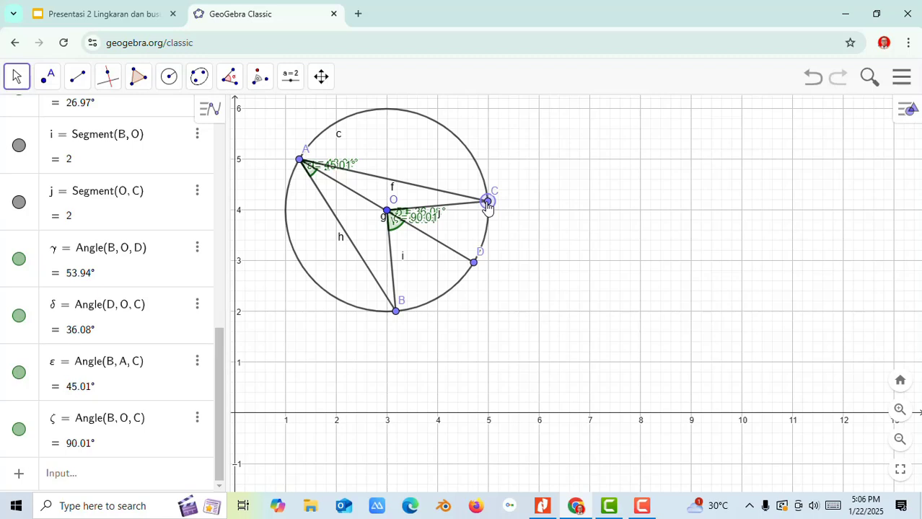